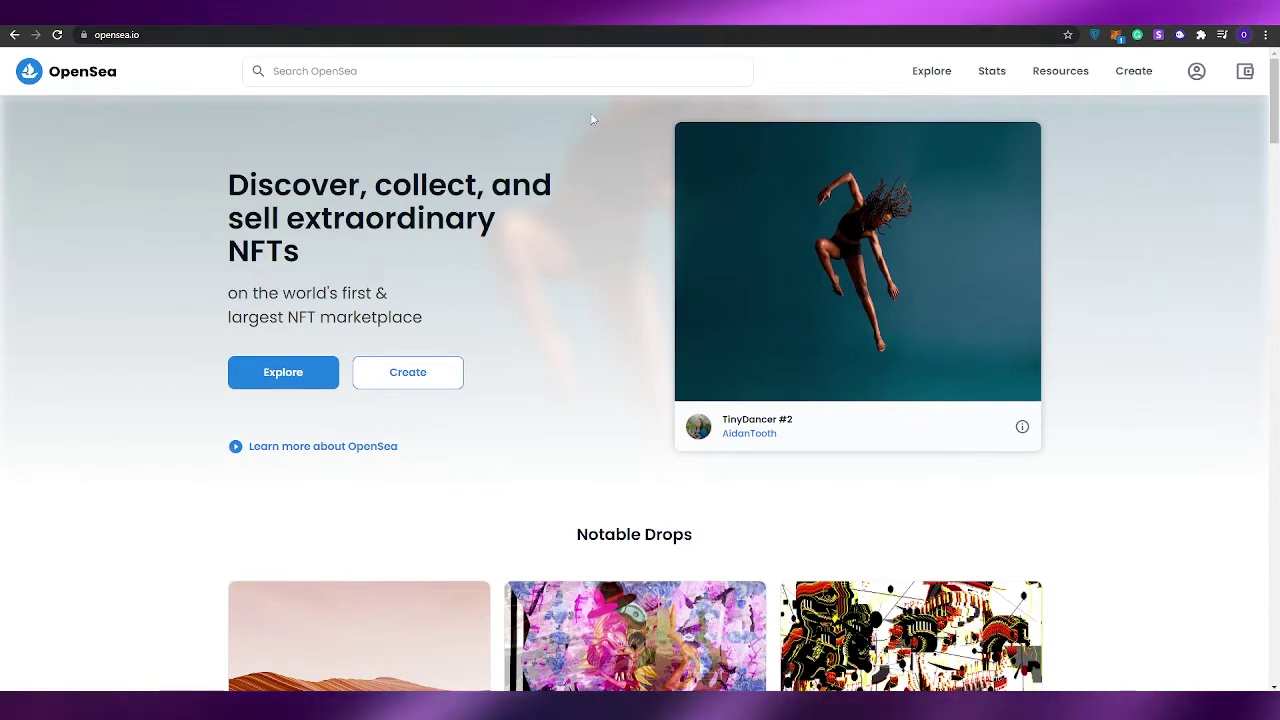
- Look over OpenSea's notable drops and examine The Wire's chart of auction prices paid for meme NFTs
scroll(466, 300, "down", 5)
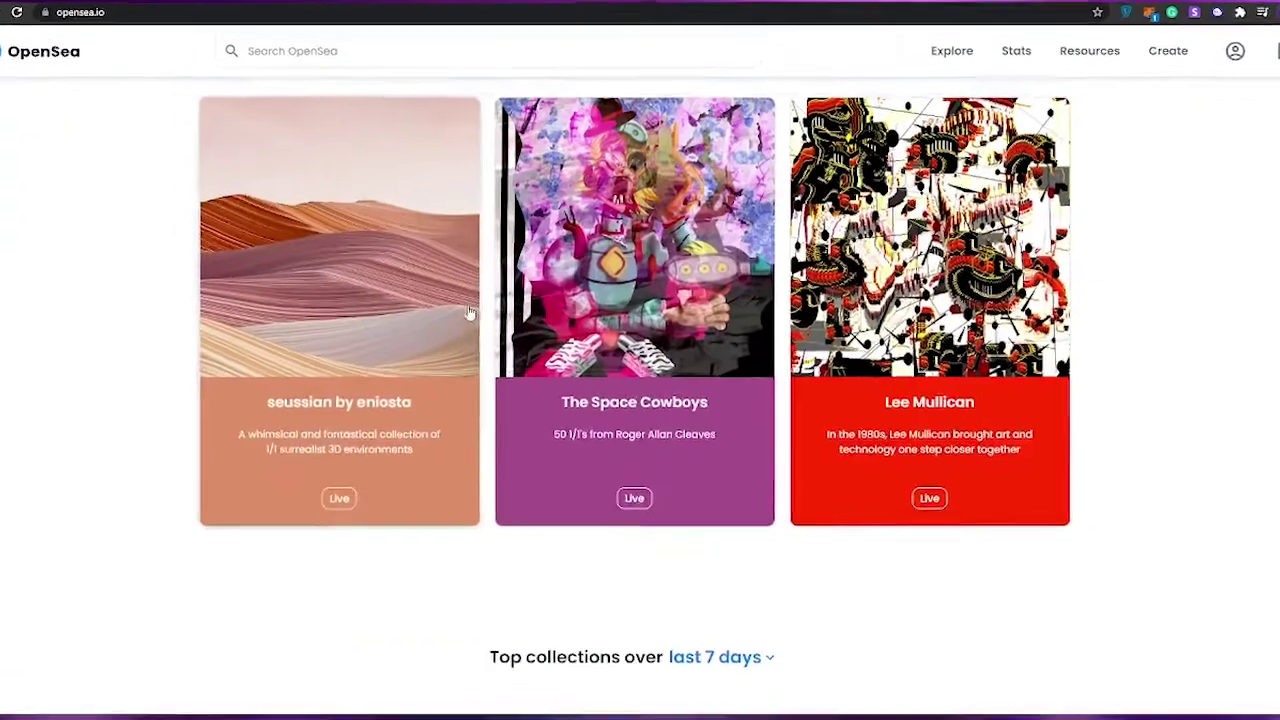
scroll(468, 313, "down", 5)
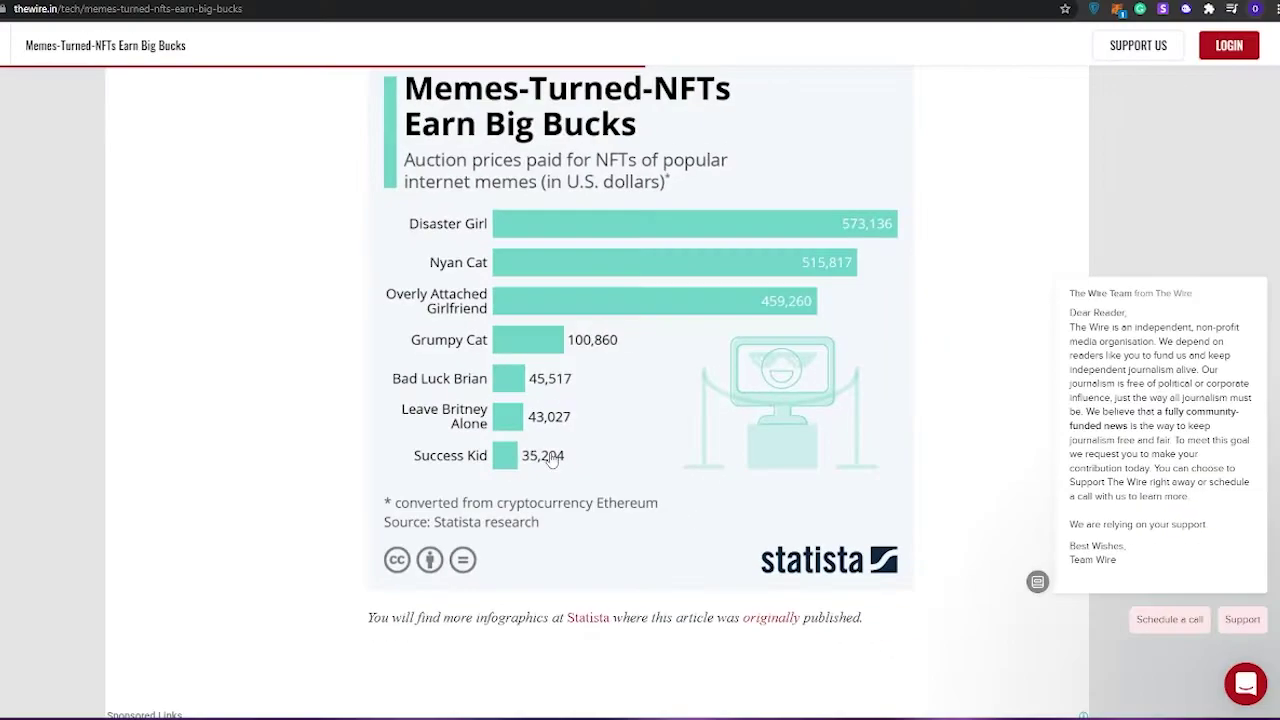
scroll(614, 534, "up", 15)
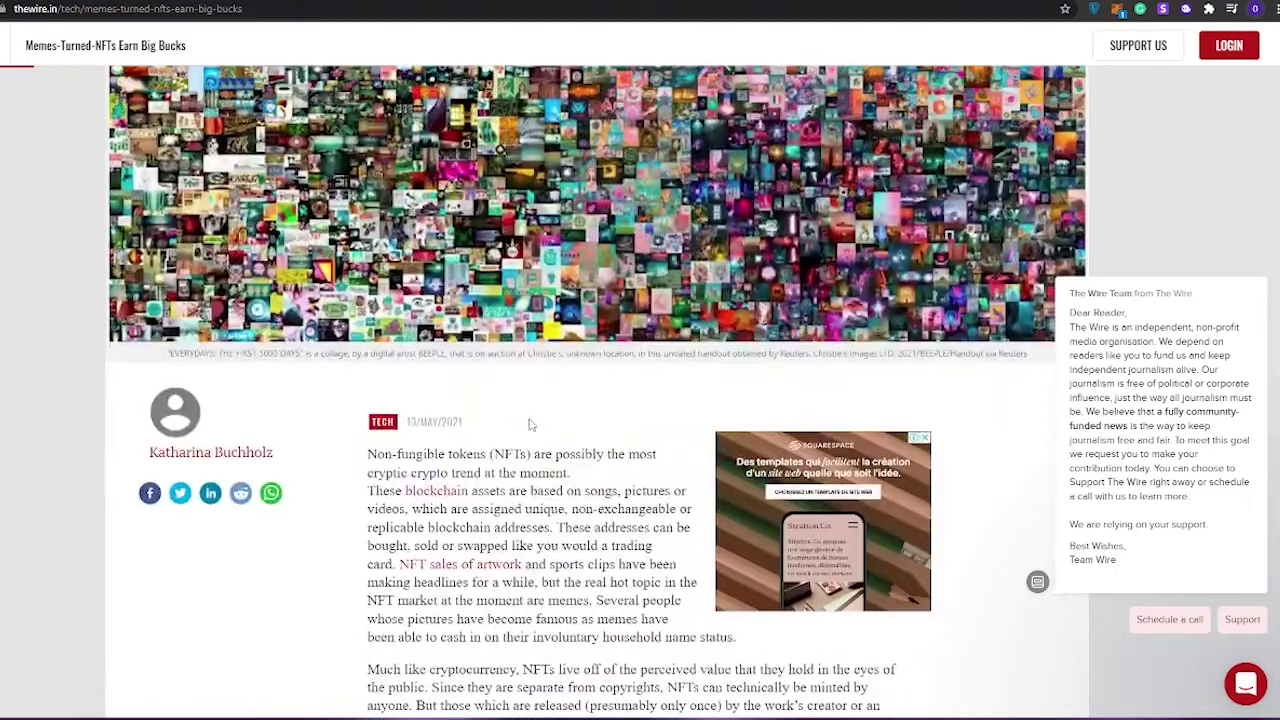
scroll(530, 422, "up", 3)
scroll(500, 400, "down", 20)
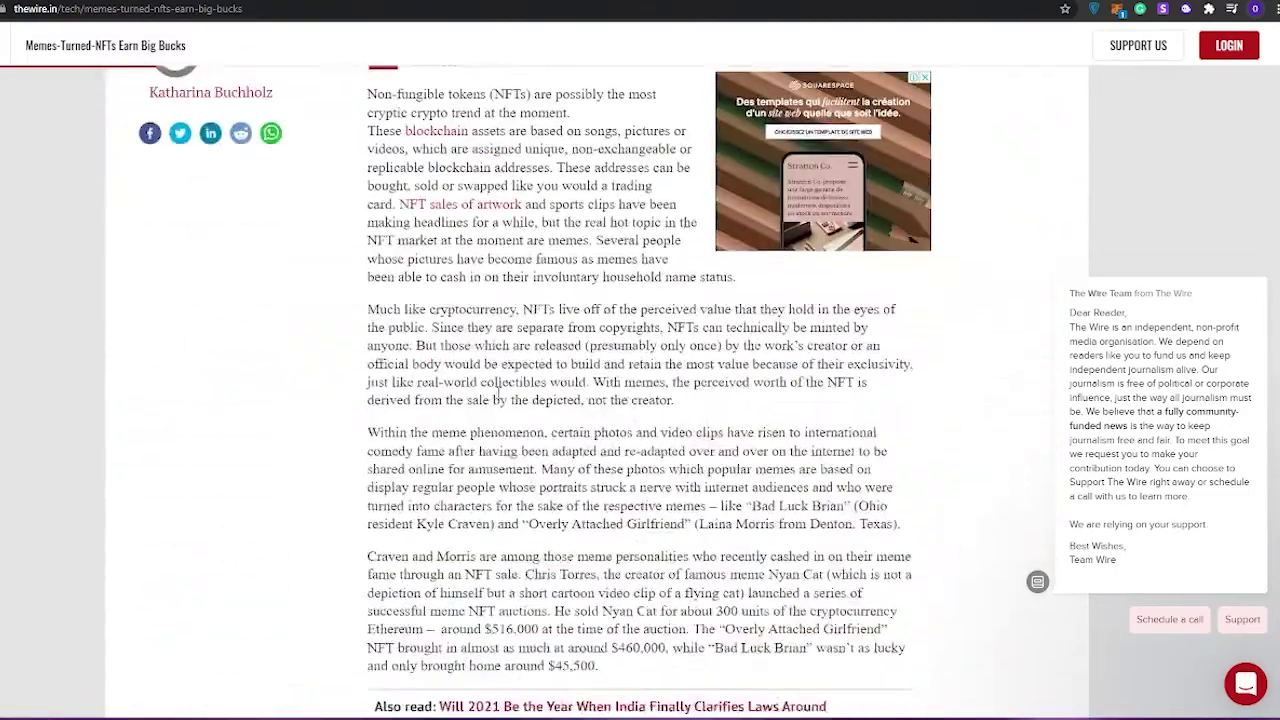
scroll(499, 405, "down", 6)
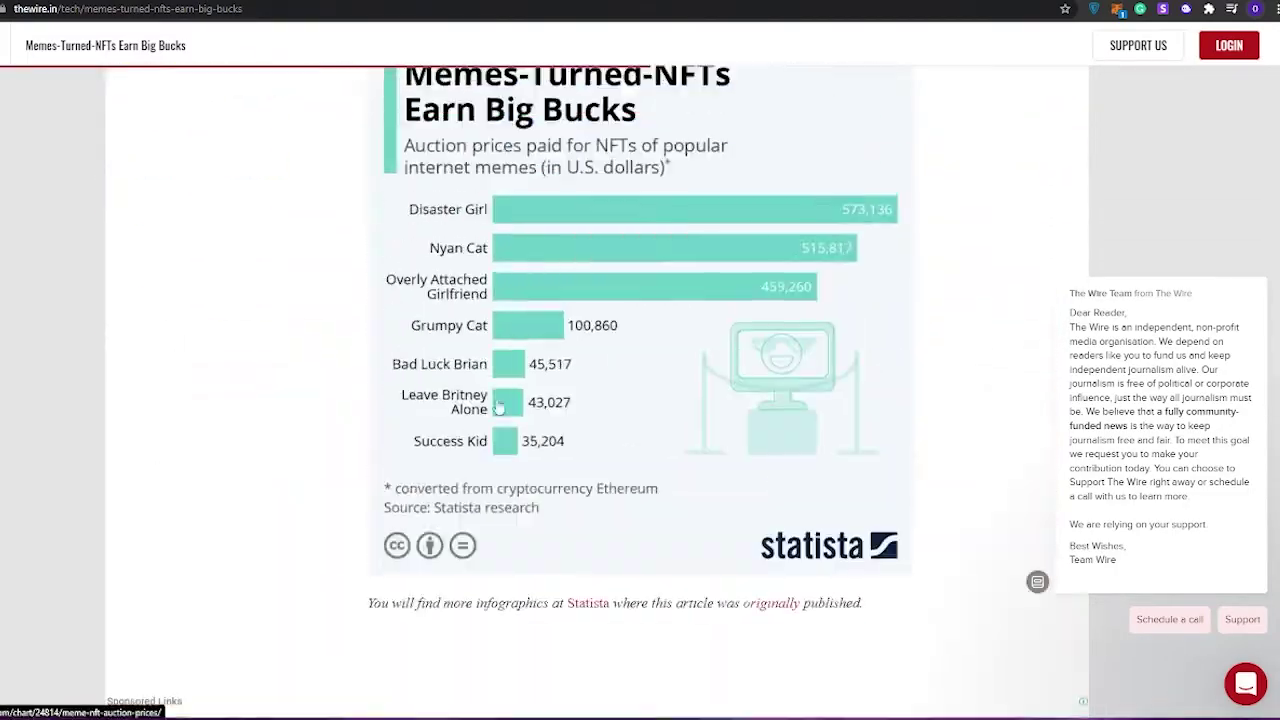
scroll(499, 408, "up", 2)
scroll(499, 411, "down", 1)
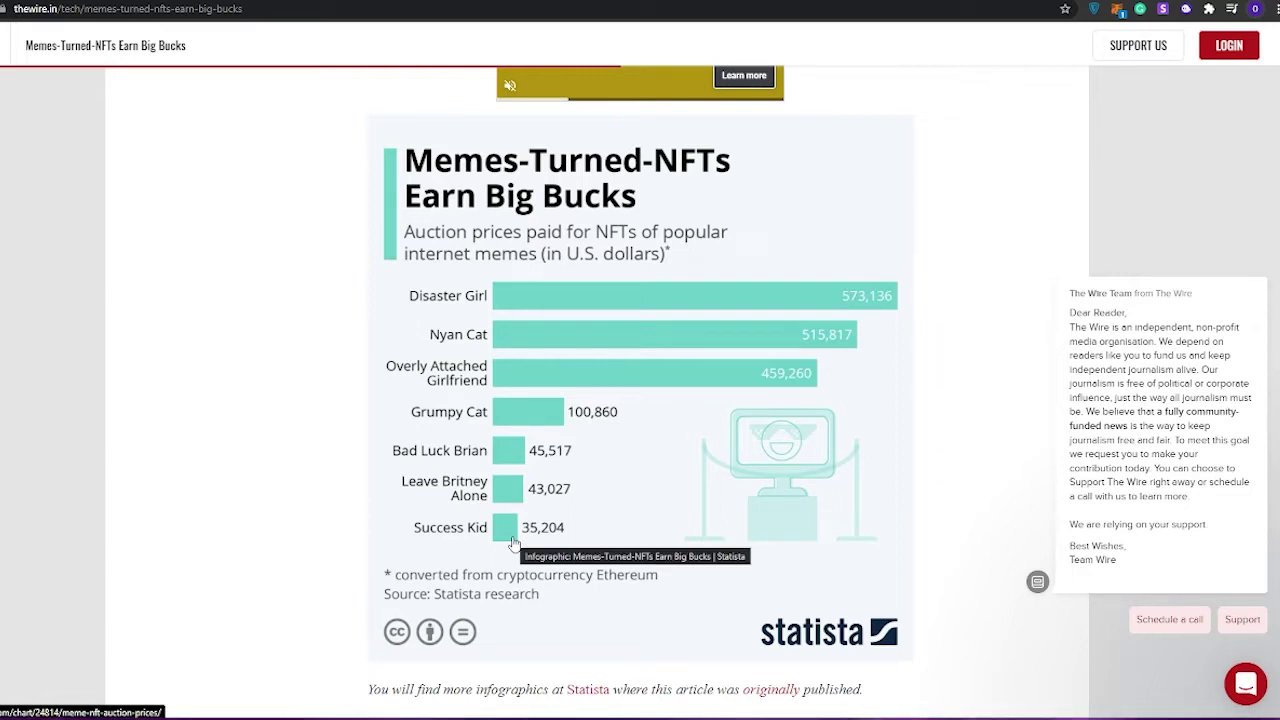
scroll(512, 543, "down", 2)
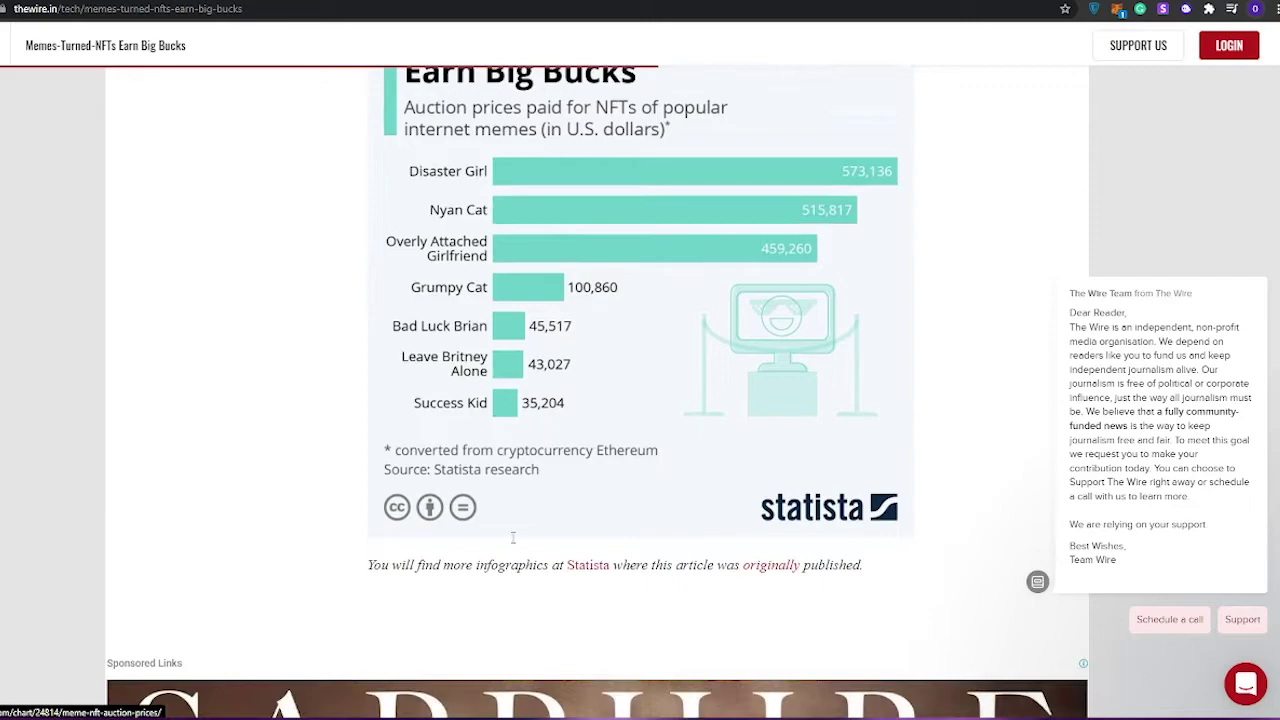
scroll(512, 540, "up", 5)
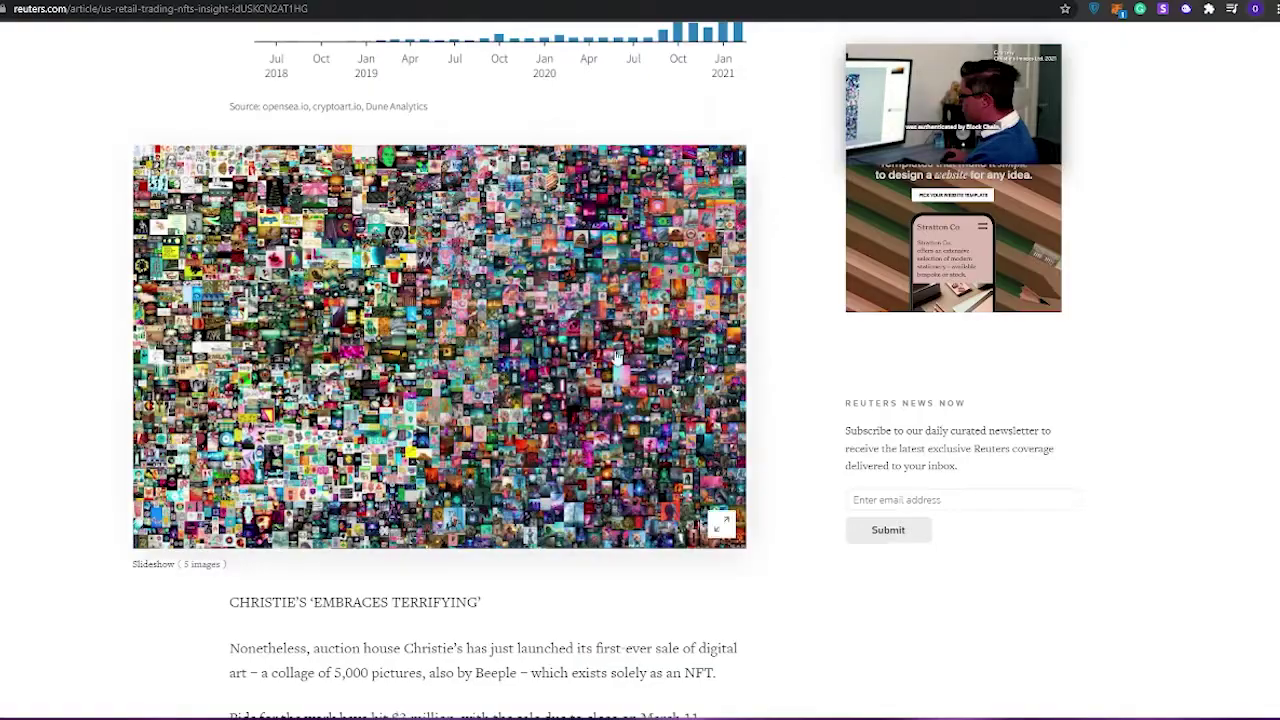
- Read the Reuters article on the 10-second video clip sale and the NBC News article on the 'Charlie Bit My Finger' NFT
scroll(442, 496, "up", 20)
scroll(442, 496, "up", 7)
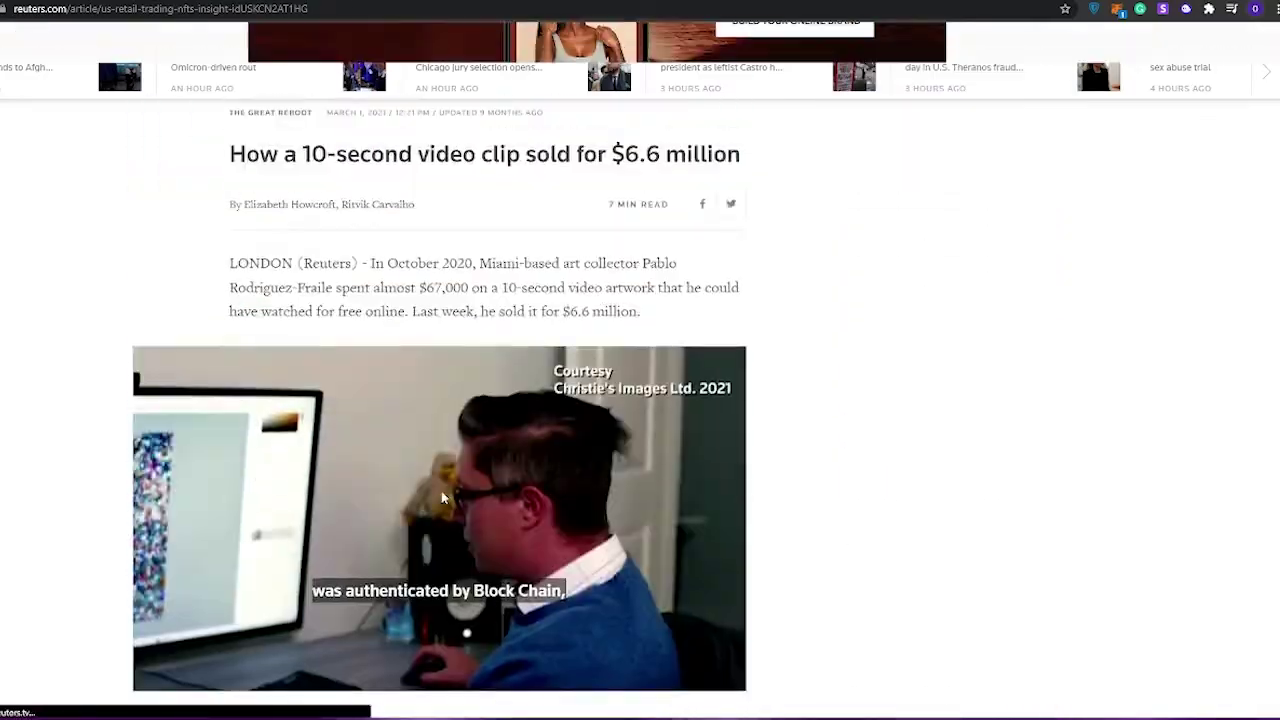
scroll(624, 375, "down", 20)
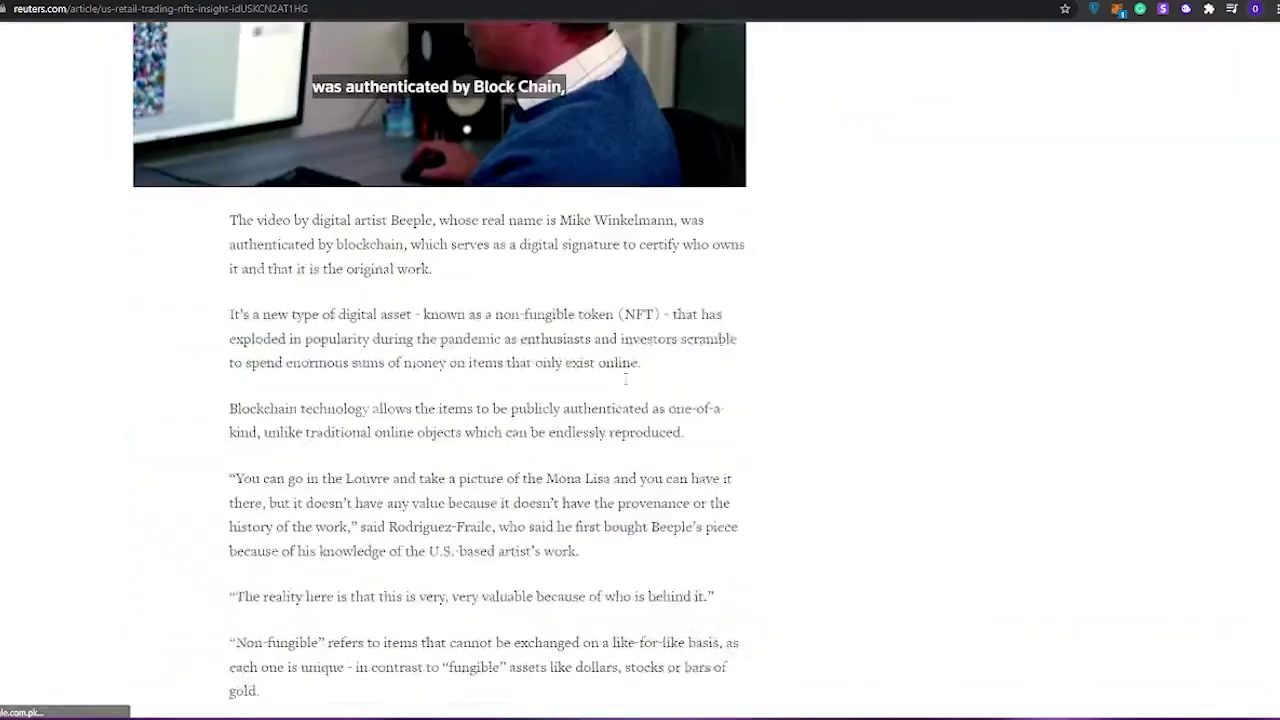
scroll(624, 384, "down", 9)
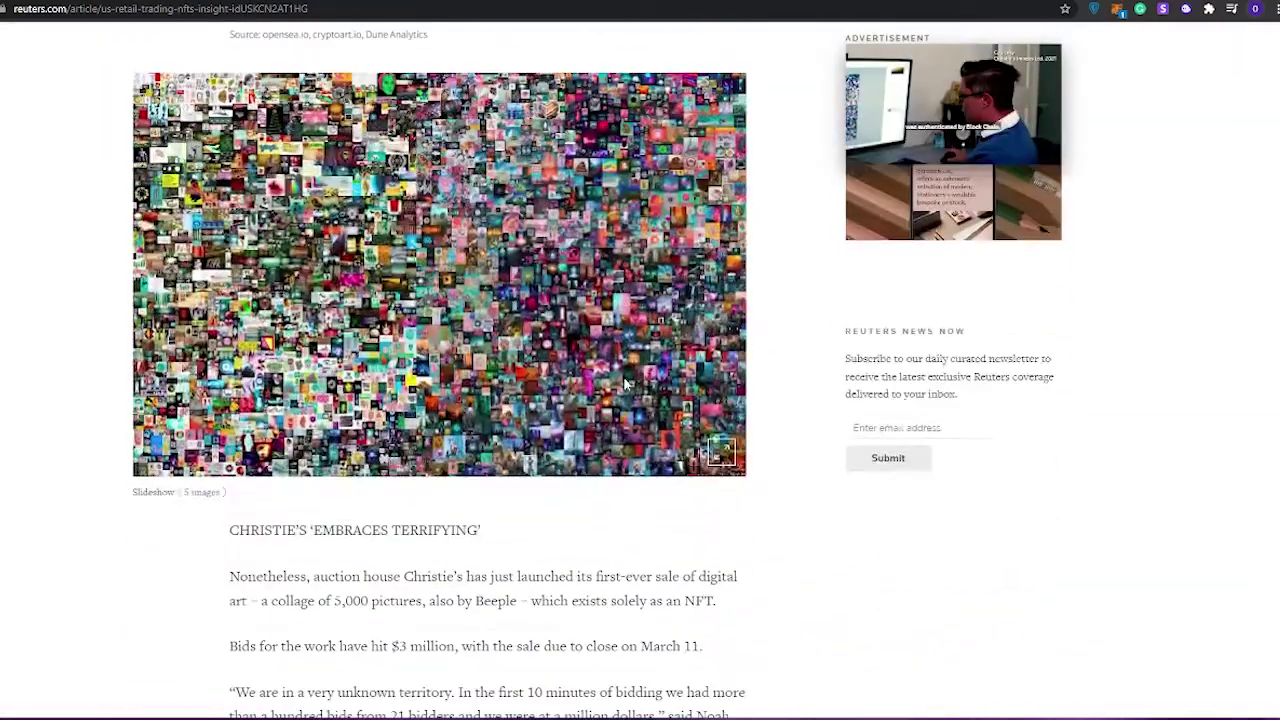
scroll(624, 380, "up", 1)
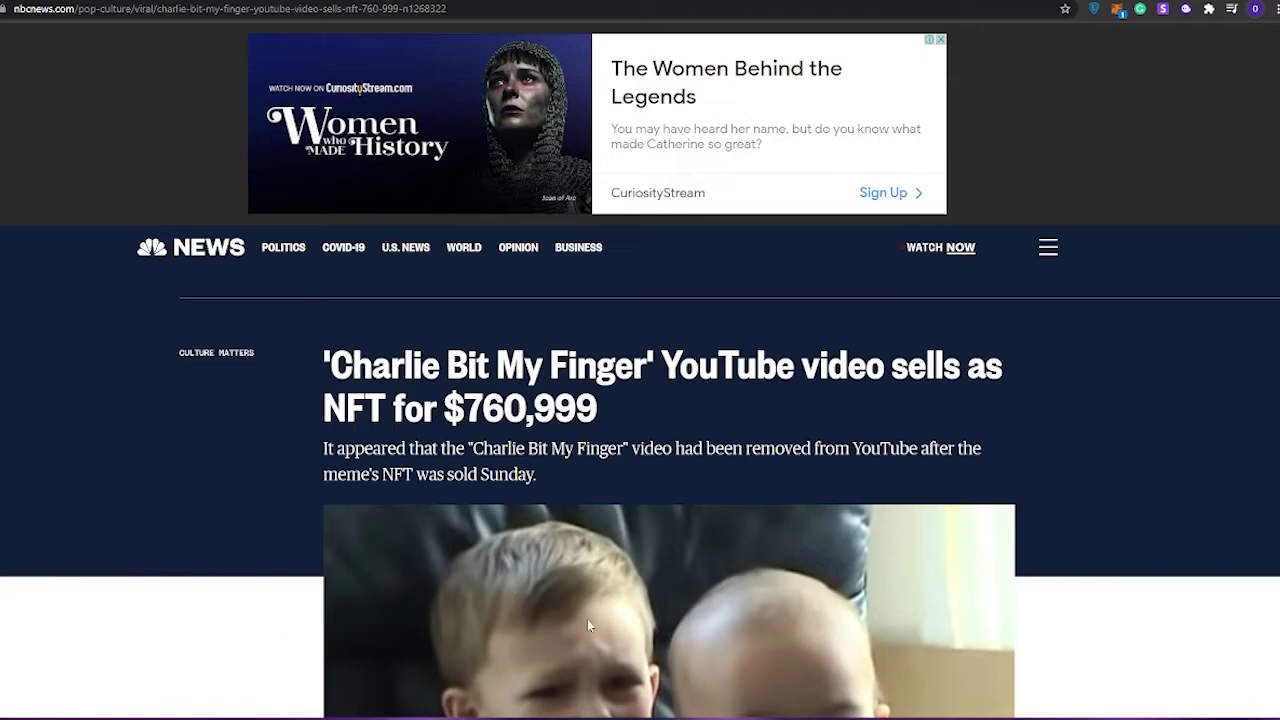
scroll(587, 619, "down", 4)
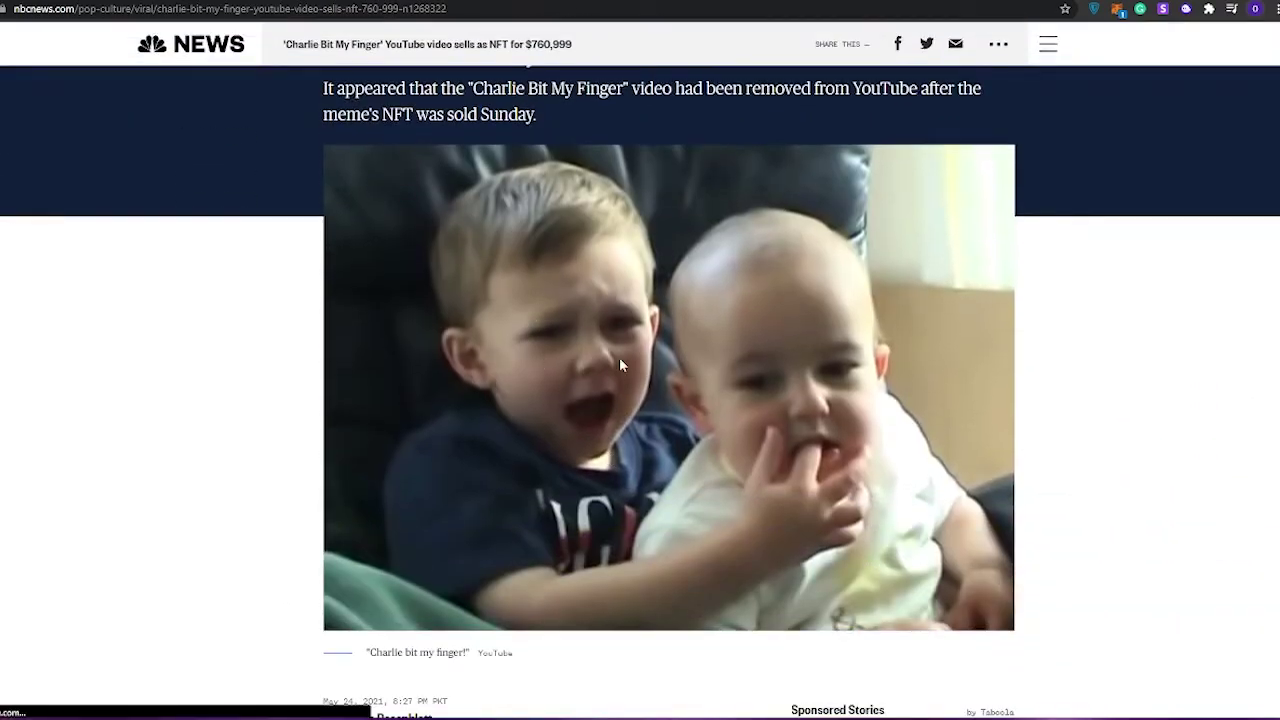
scroll(619, 365, "up", 2)
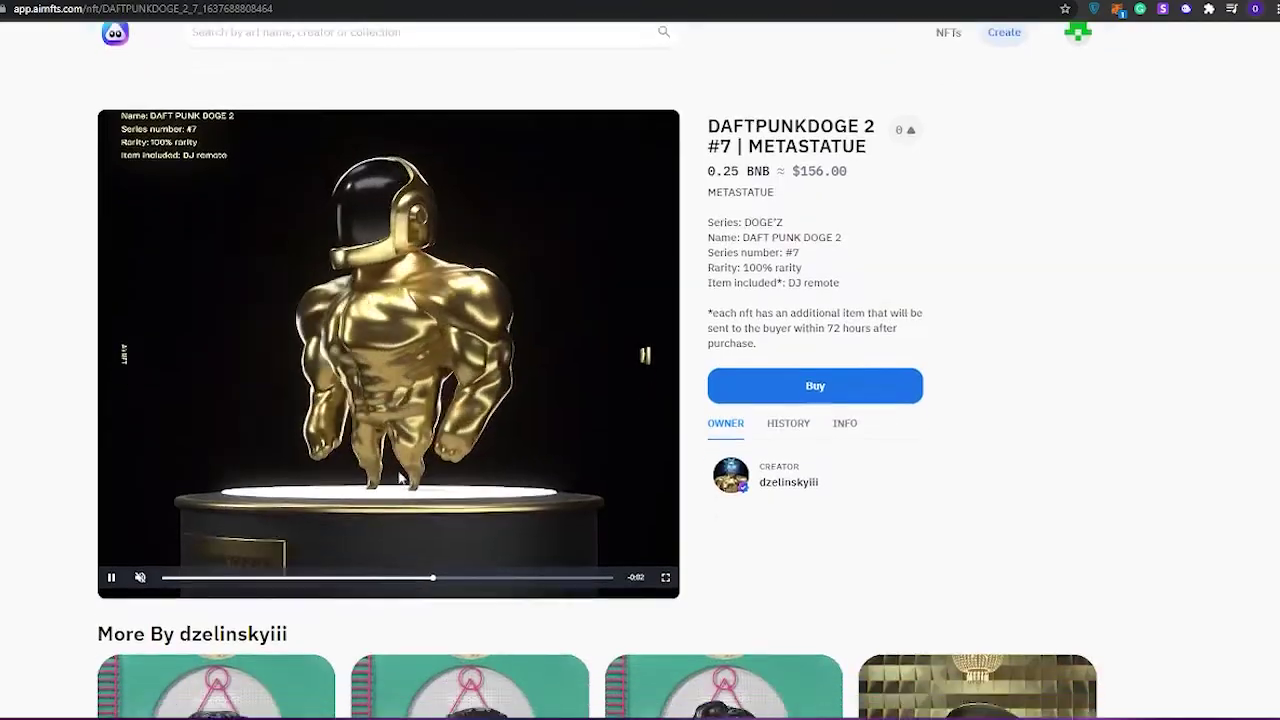
- Examine the DAFTPUNKDOGE 2 #7 video NFT listing on AirNFTs, including the creator's other works, and revisit OpenSea's homepage
scroll(580, 534, "down", 2)
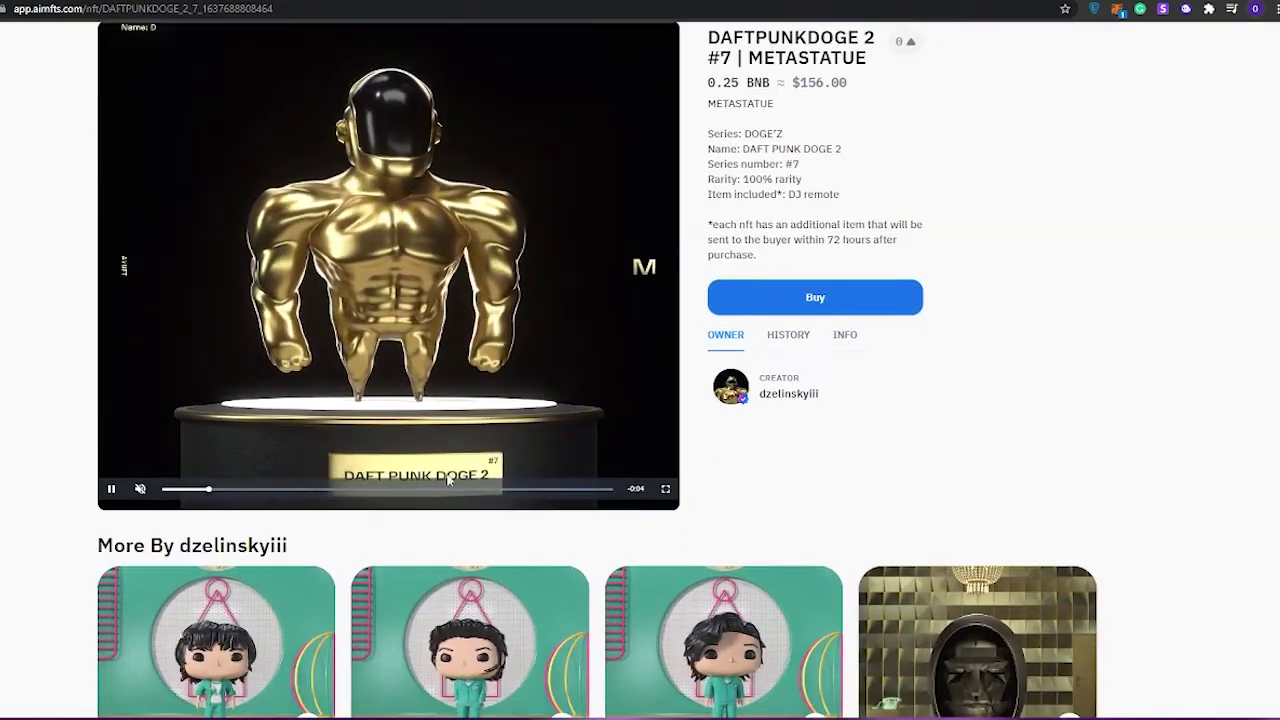
scroll(405, 482, "down", 1)
scroll(405, 482, "down", 2)
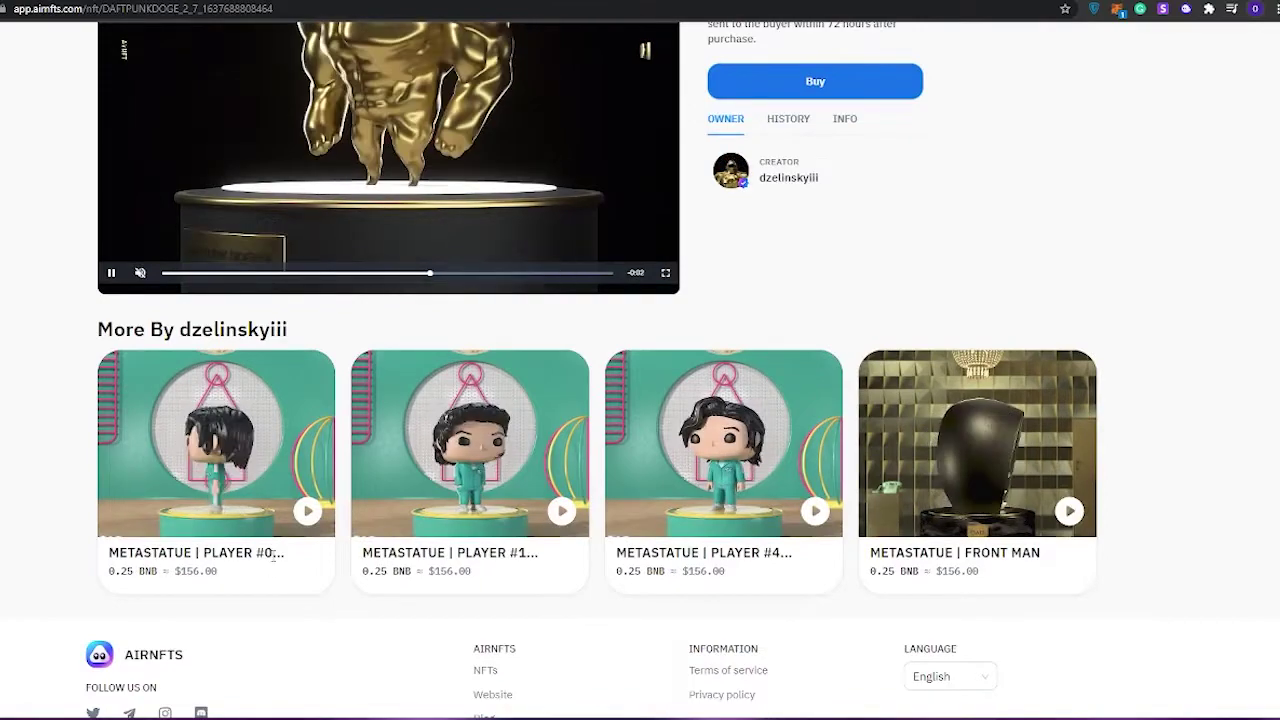
scroll(400, 575, "up", 2)
scroll(450, 588, "down", 2)
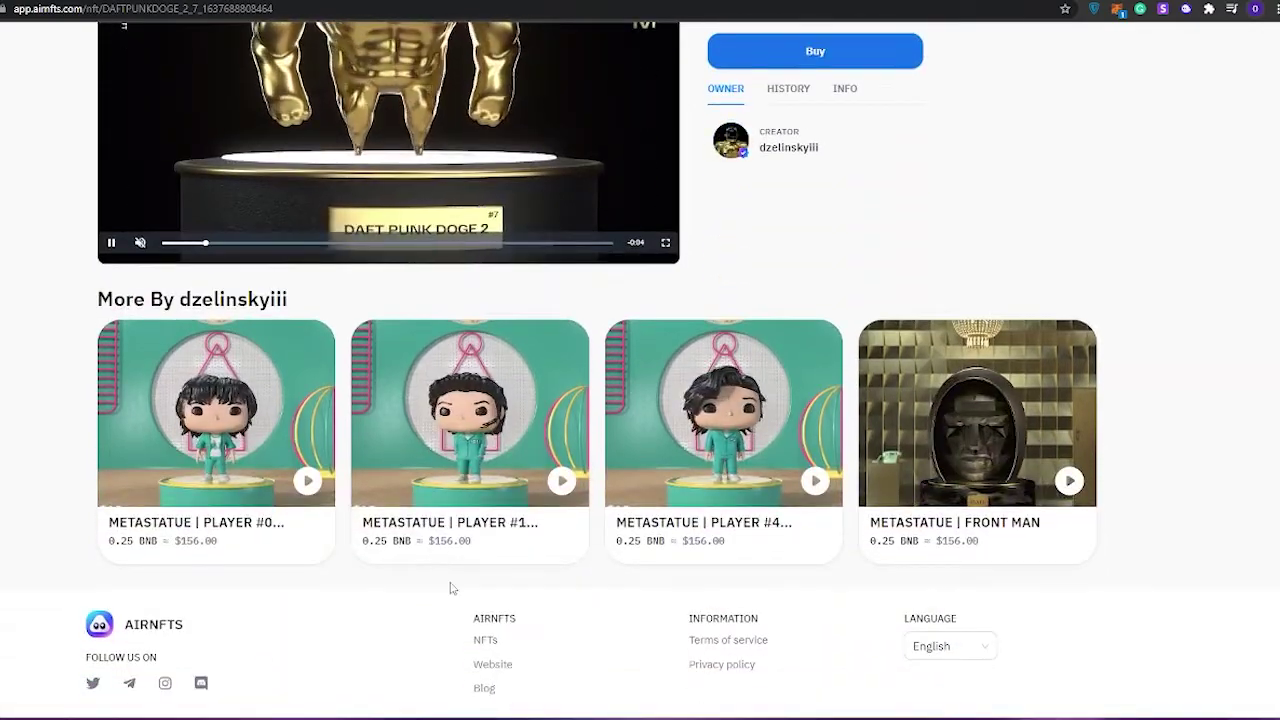
scroll(450, 588, "up", 2)
scroll(452, 590, "up", 1)
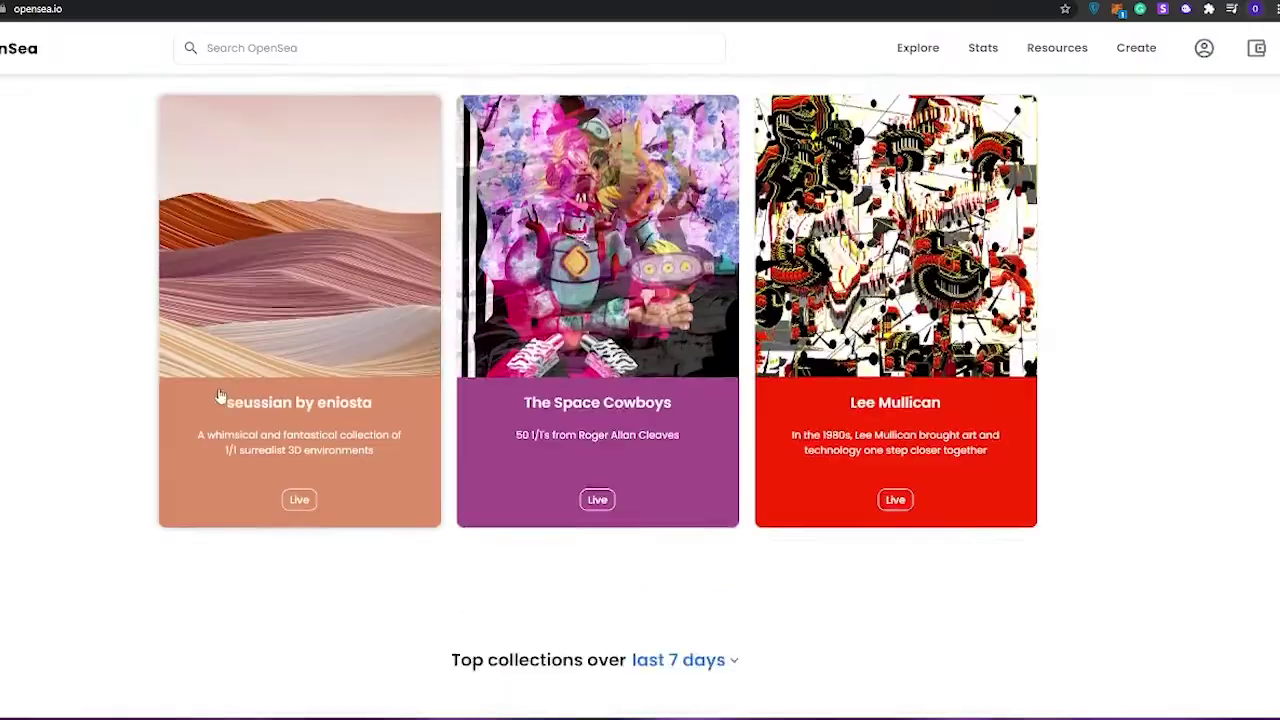
scroll(220, 396, "up", 5)
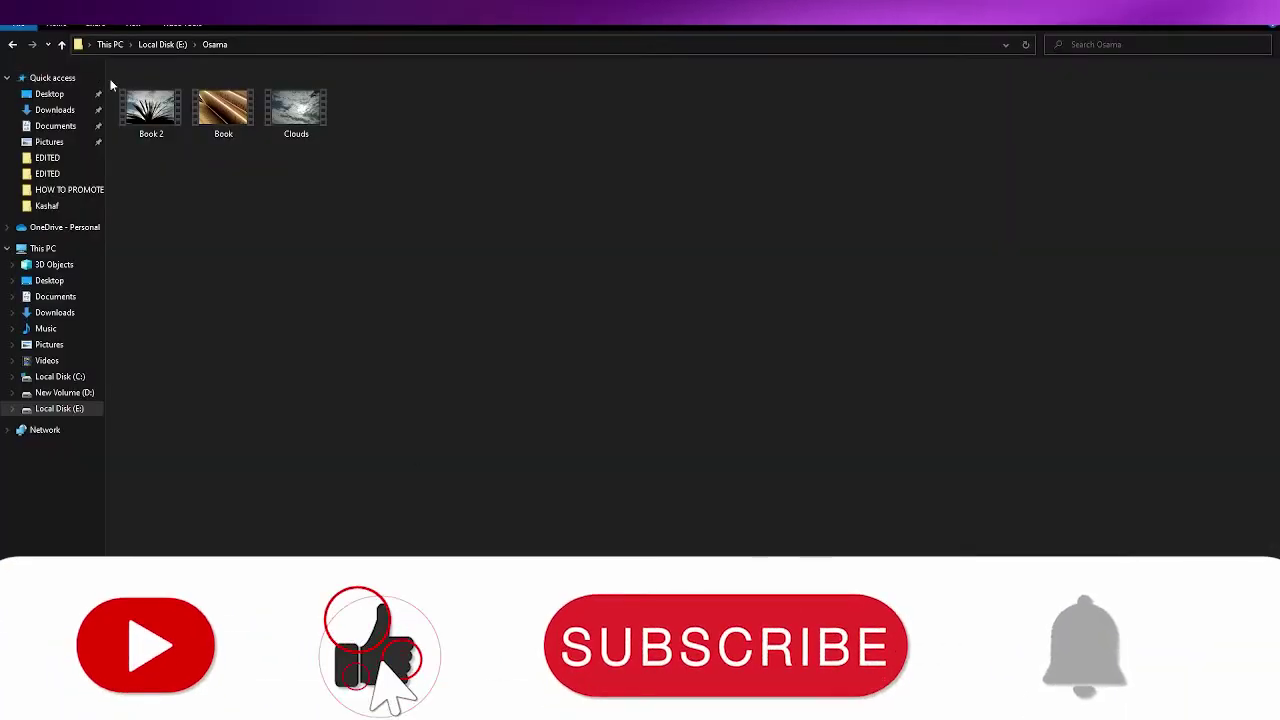
- Bring the Book 2 video into Premiere Pro, create a sequence from it and play it back
left_click(148, 106)
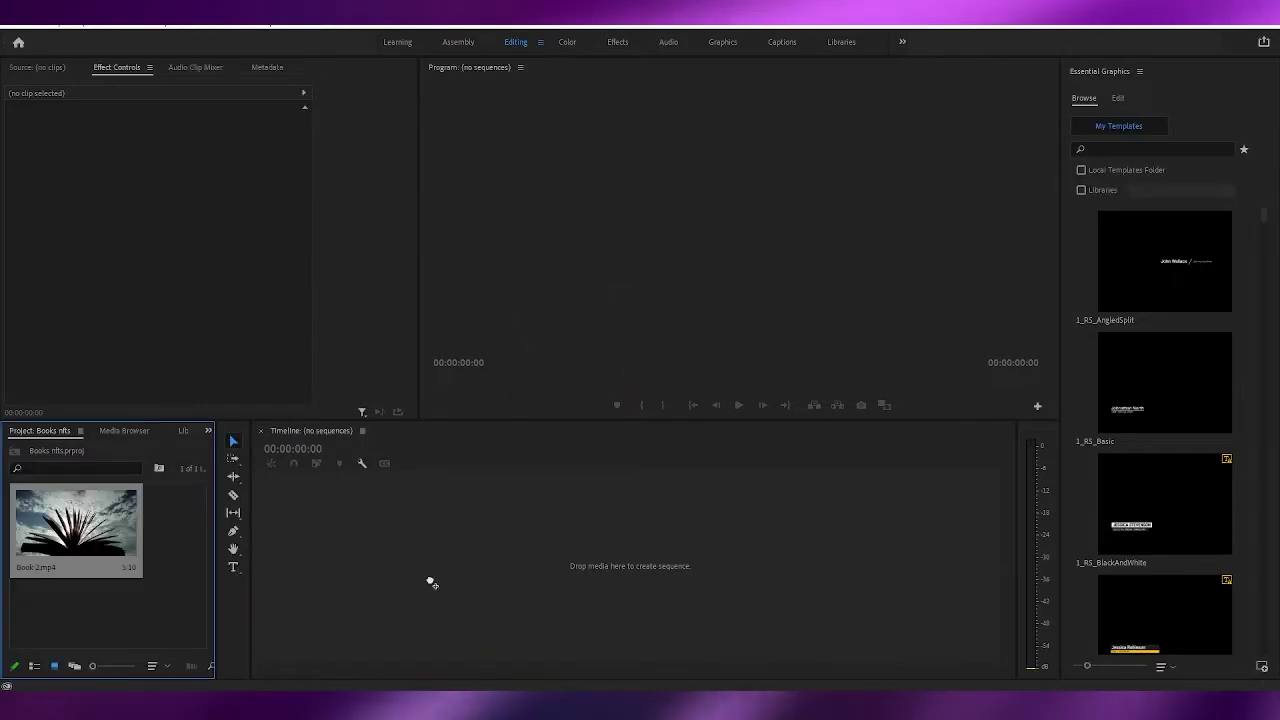
left_click_drag(430, 582, 431, 583)
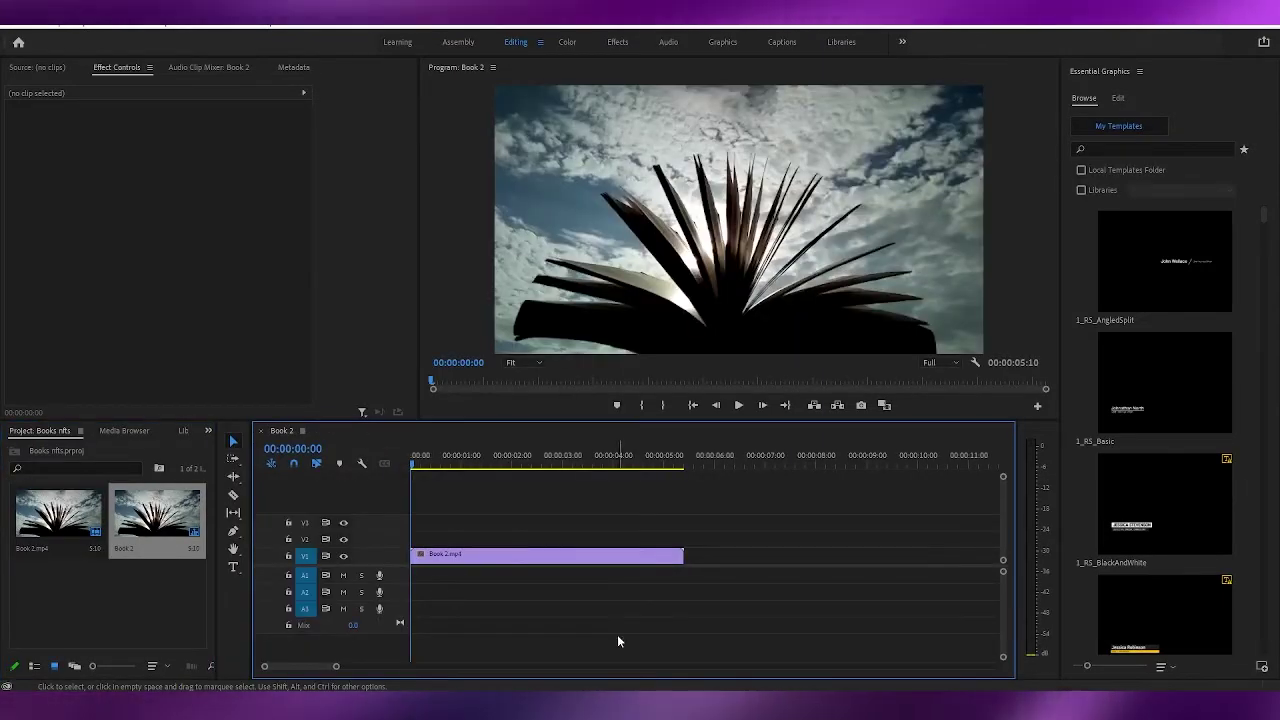
key("space")
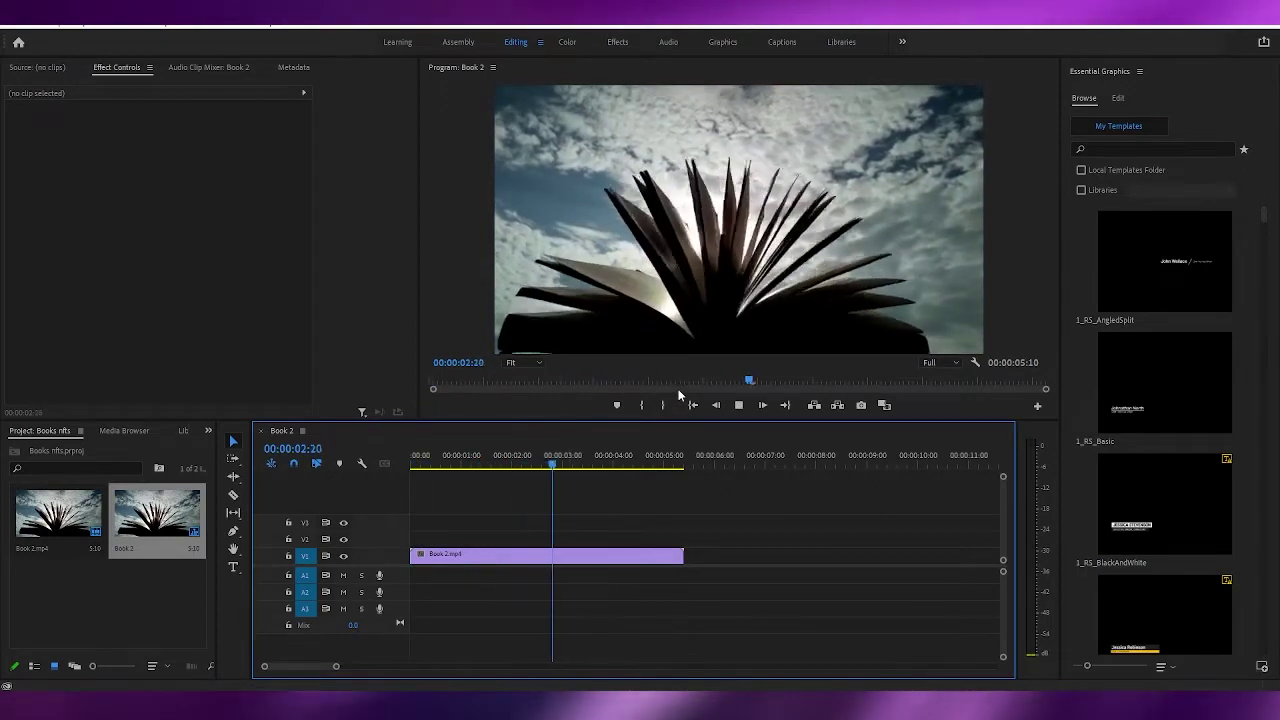
key("space")
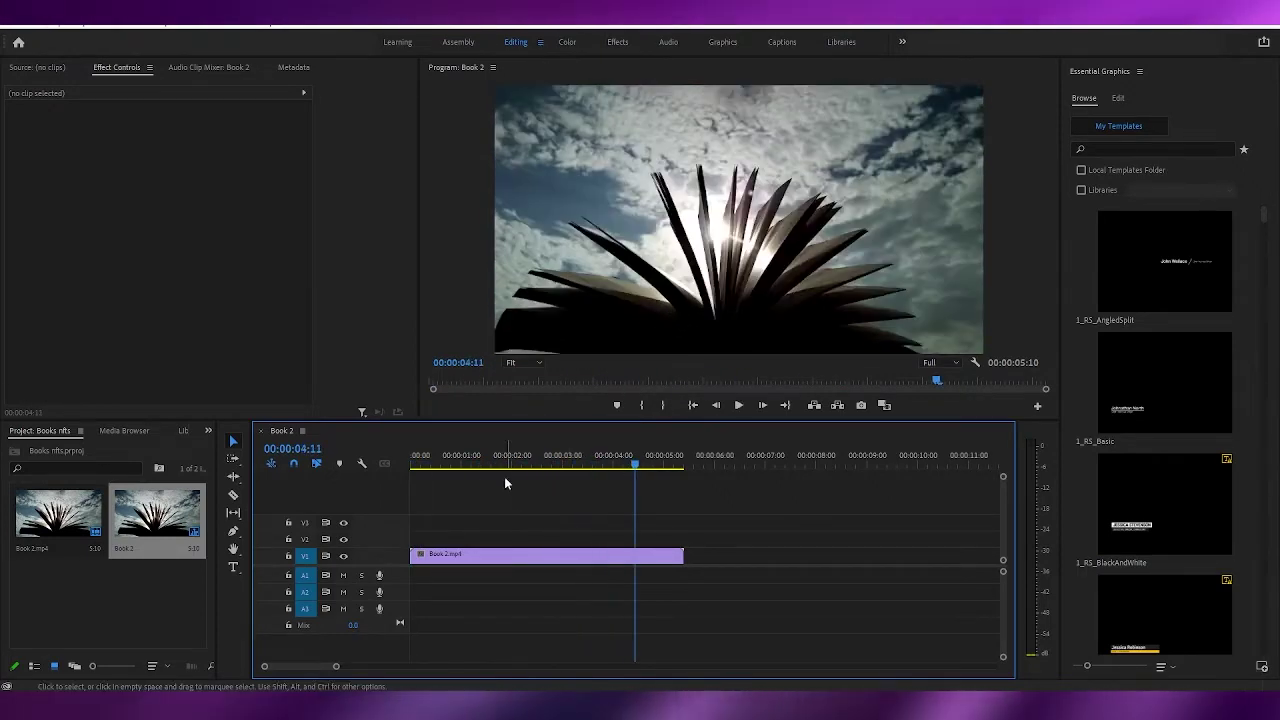
- Set the Book 2 clip's duration to 00:00:03:00 and play back the result
right_click(554, 560)
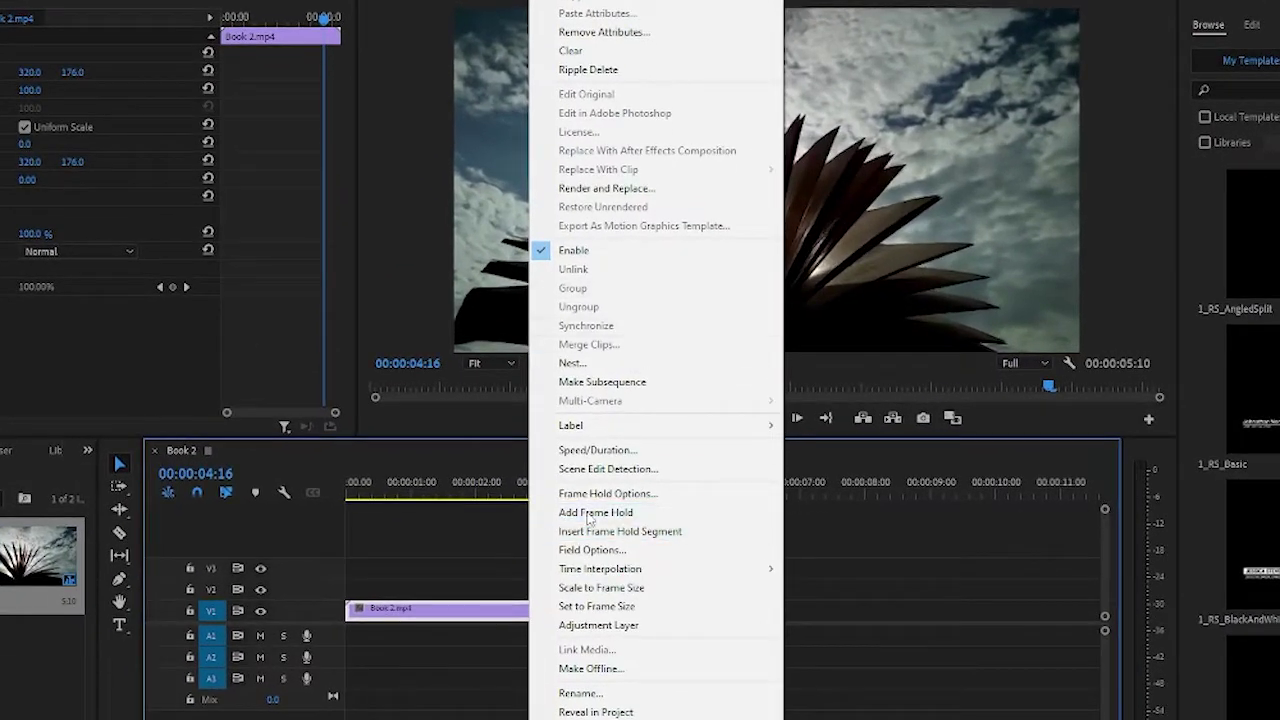
left_click(597, 450)
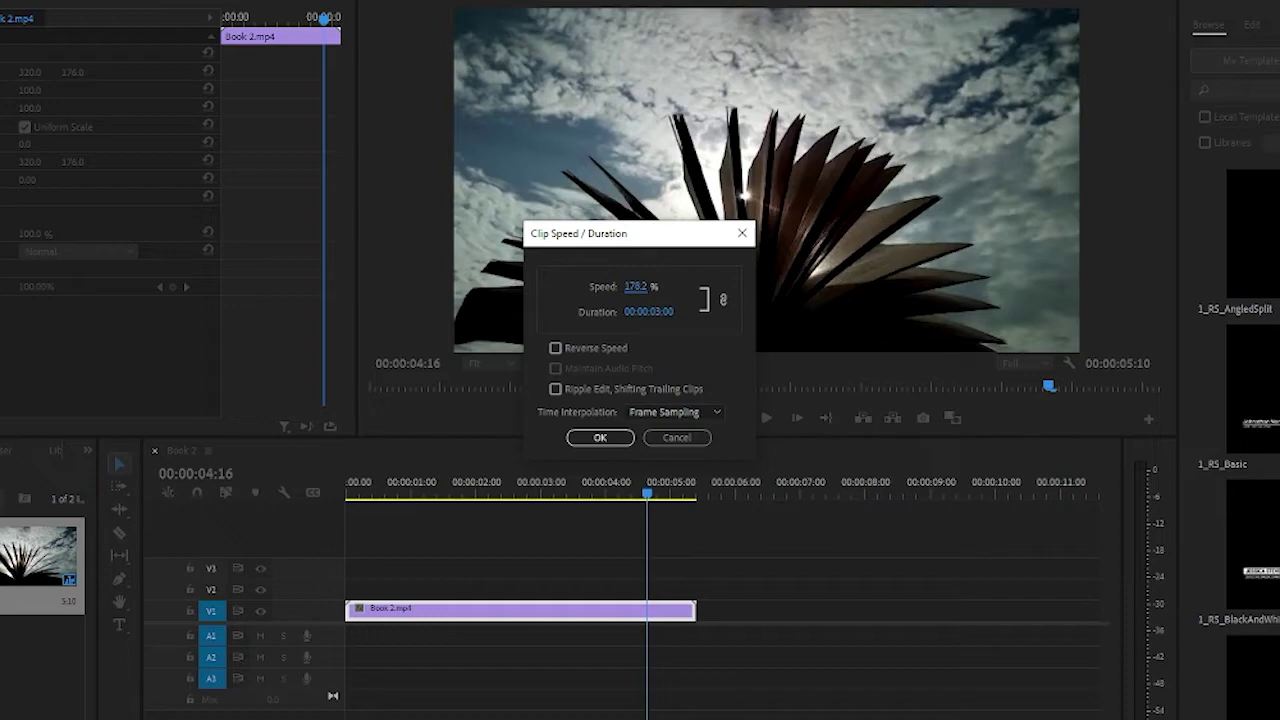
left_click(599, 438)
key("space")
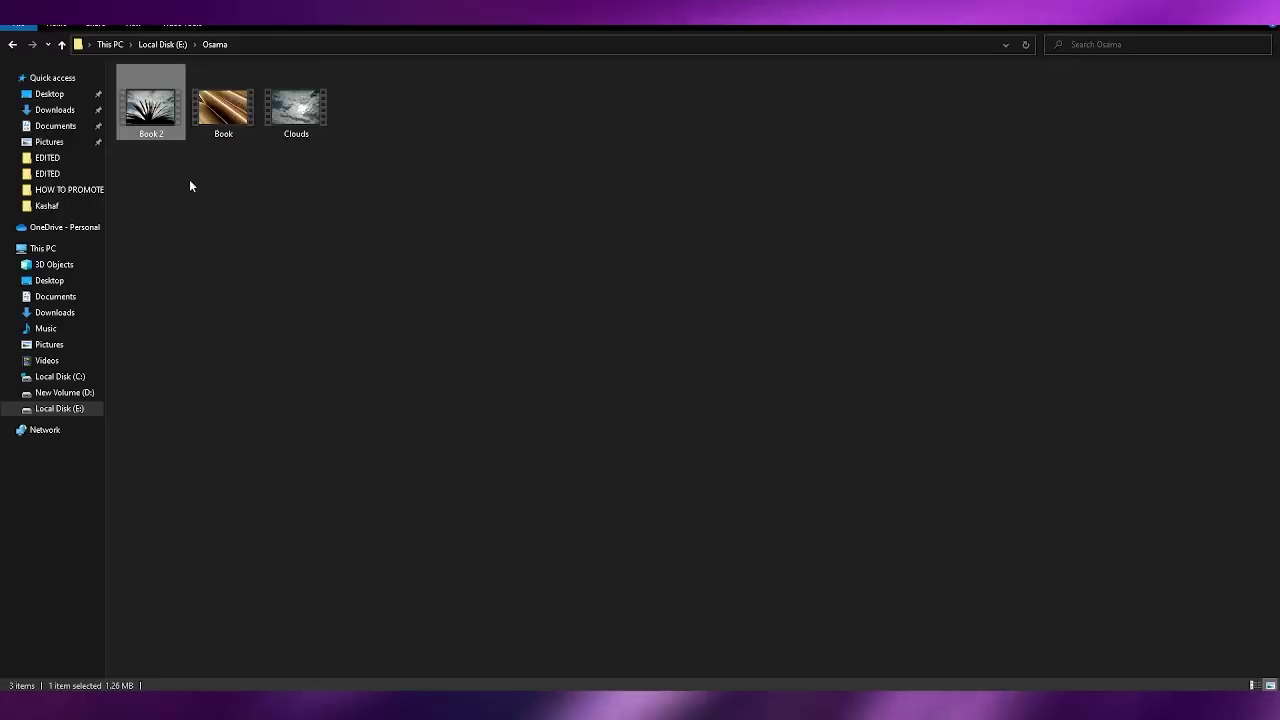
- Place the Book video from the file folder at the start of track V1 in Premiere Pro and play it
left_click_drag(223, 108, 454, 661)
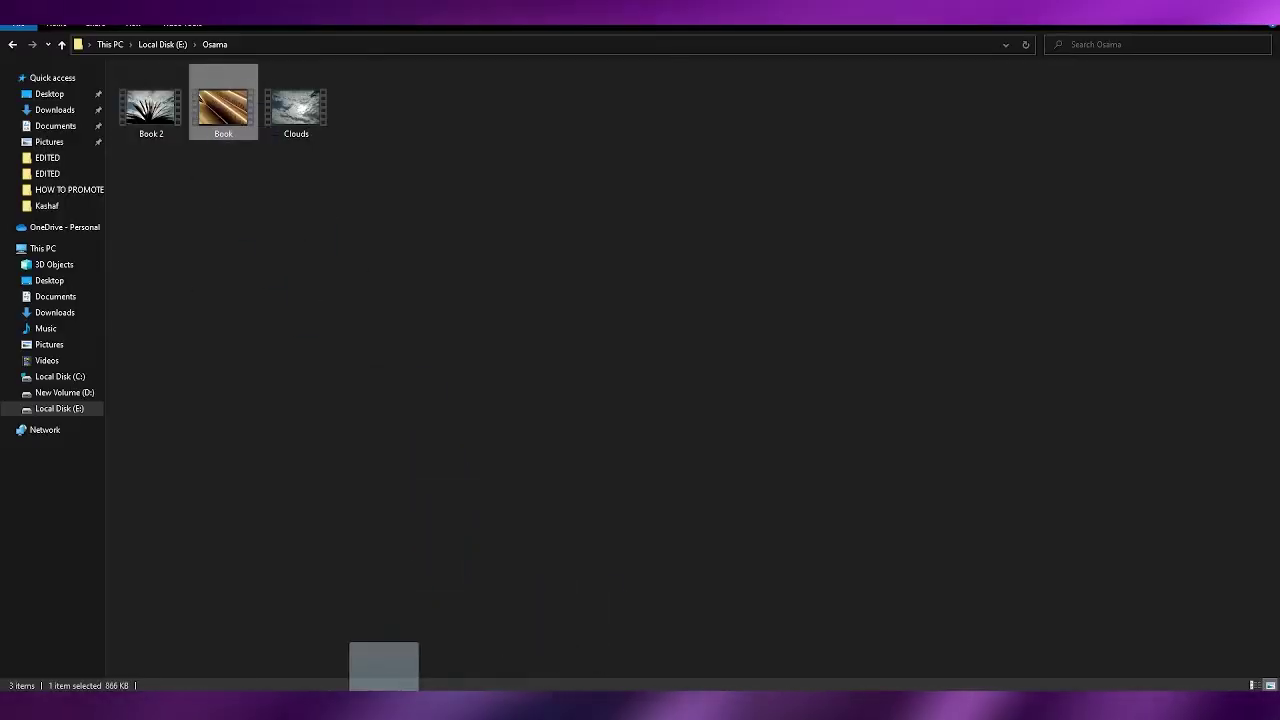
left_click_drag(384, 688, 410, 560)
key("Home")
key("space")
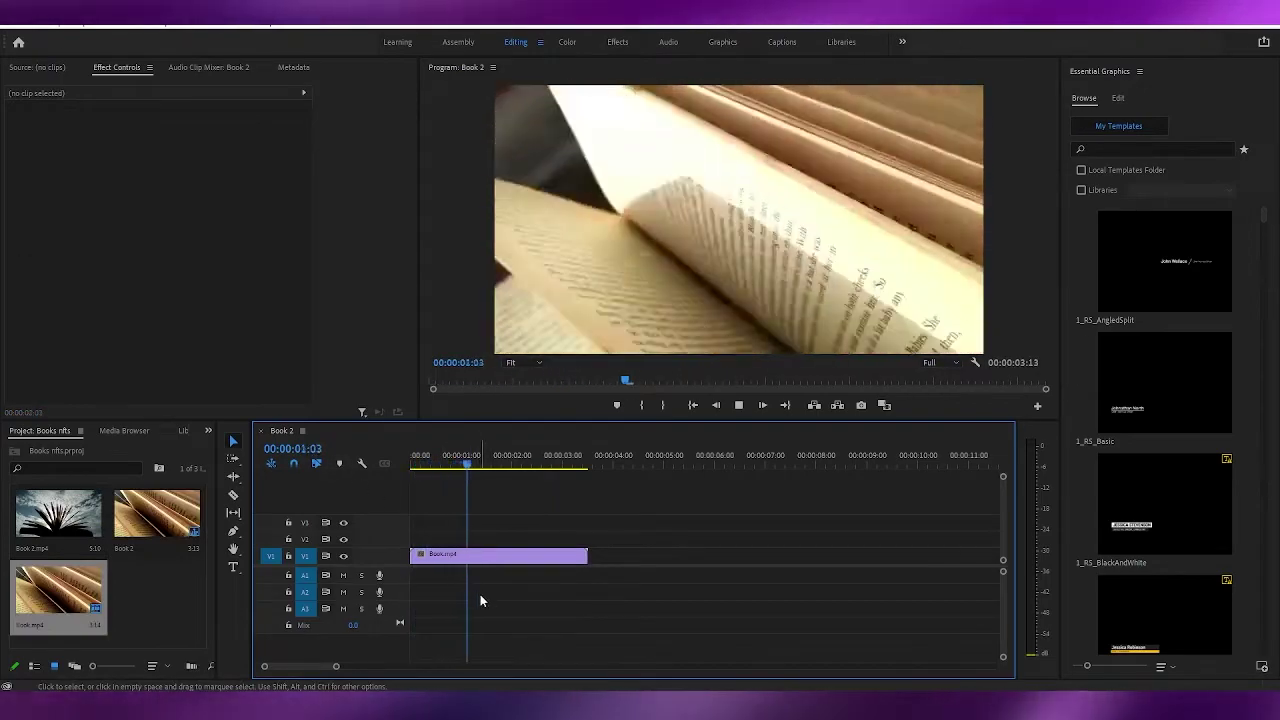
- Set the Book.mp4 clip's duration to 00:00:03:00 and play the sequence from the start
right_click(510, 556)
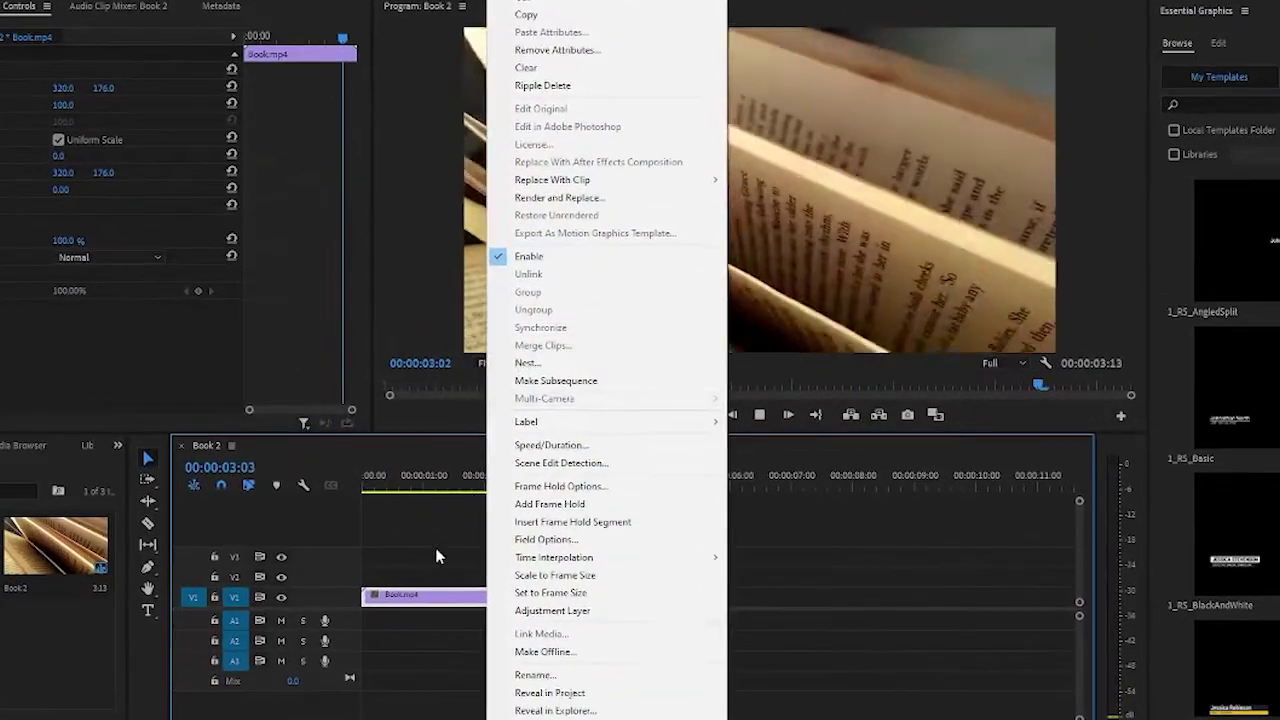
left_click(436, 556)
right_click(434, 597)
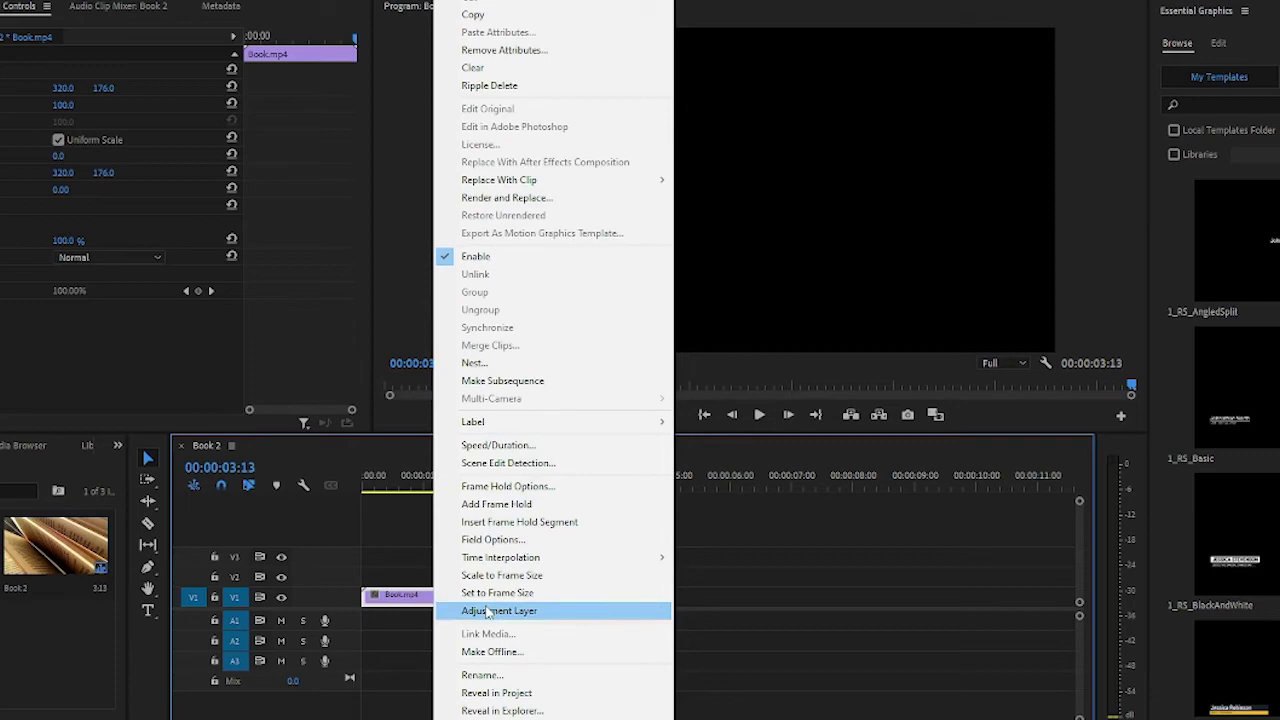
left_click(490, 593)
left_click(405, 482)
right_click(424, 600)
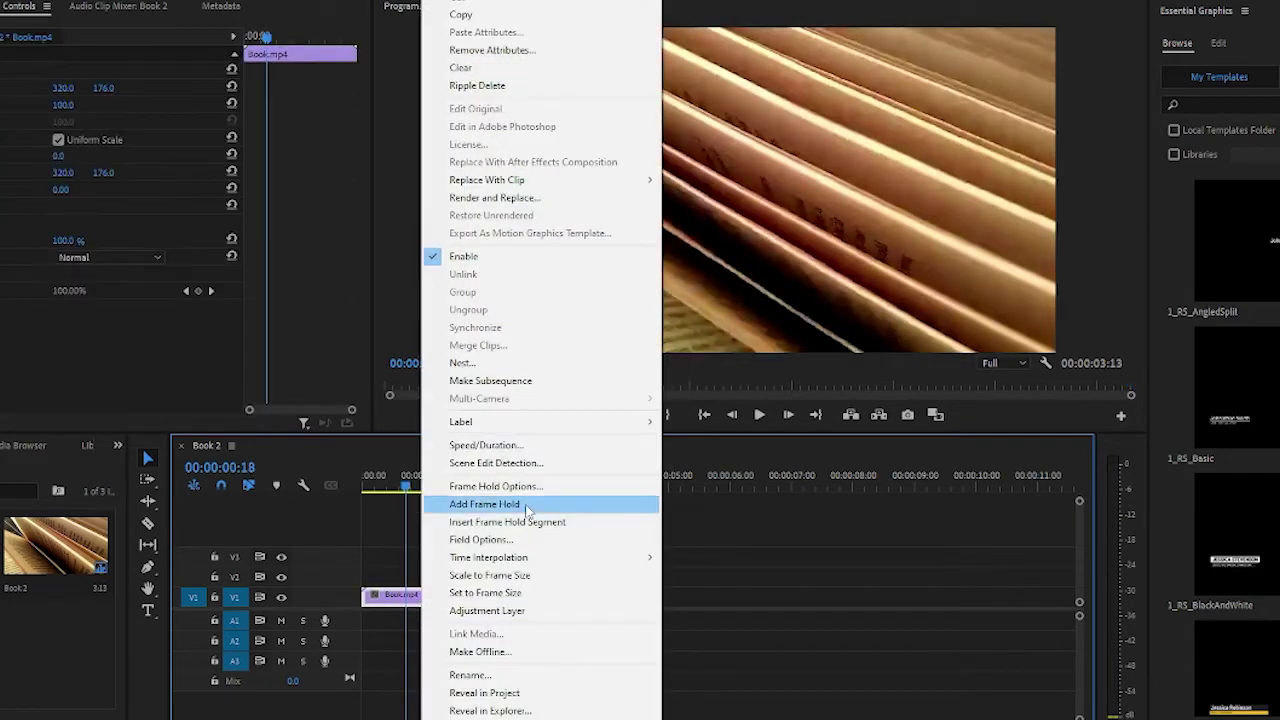
left_click(552, 445)
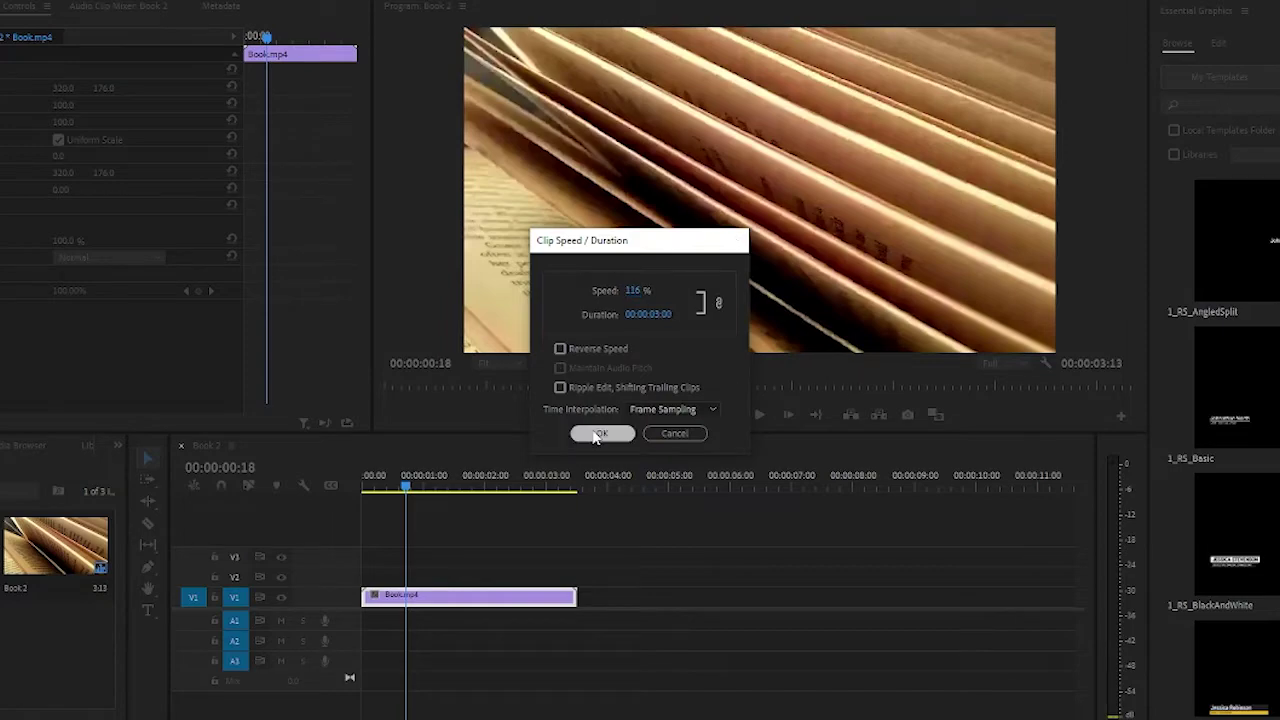
left_click(596, 436)
key("Home")
key("space")
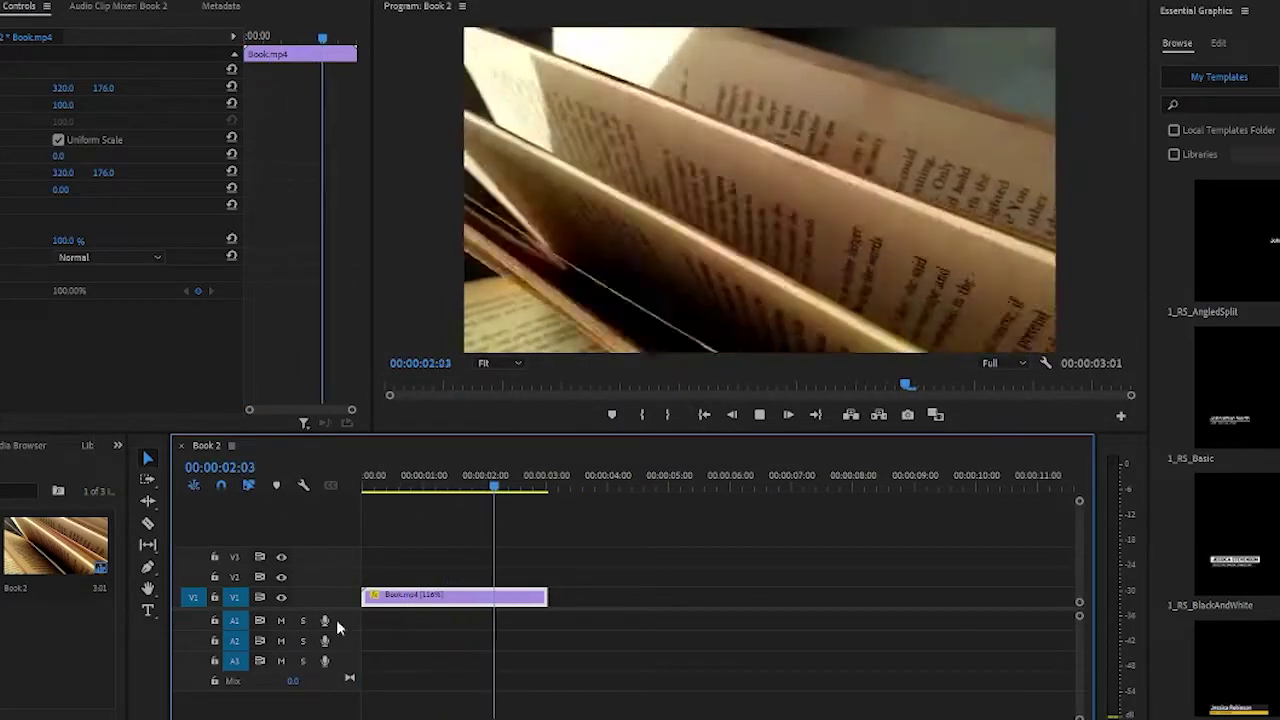
key("space")
- Stop playback and open the export settings for the Book 2 sequence
left_click(611, 637)
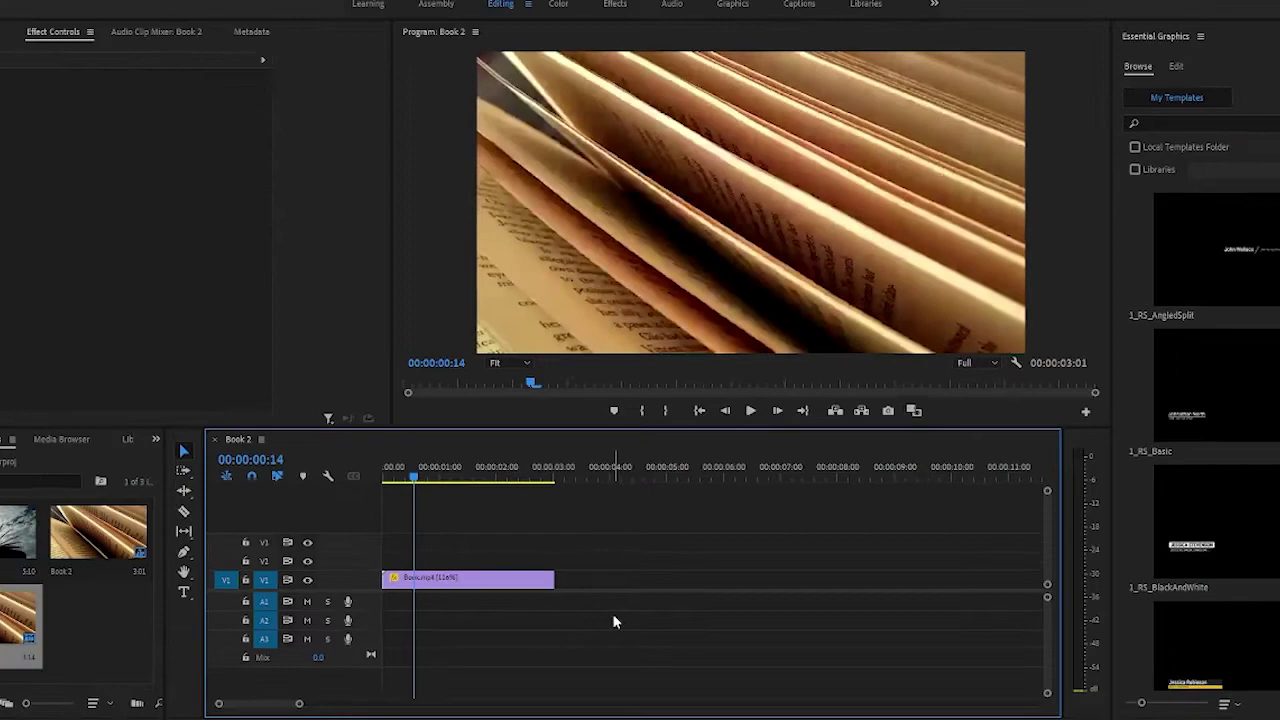
key("ctrl+m")
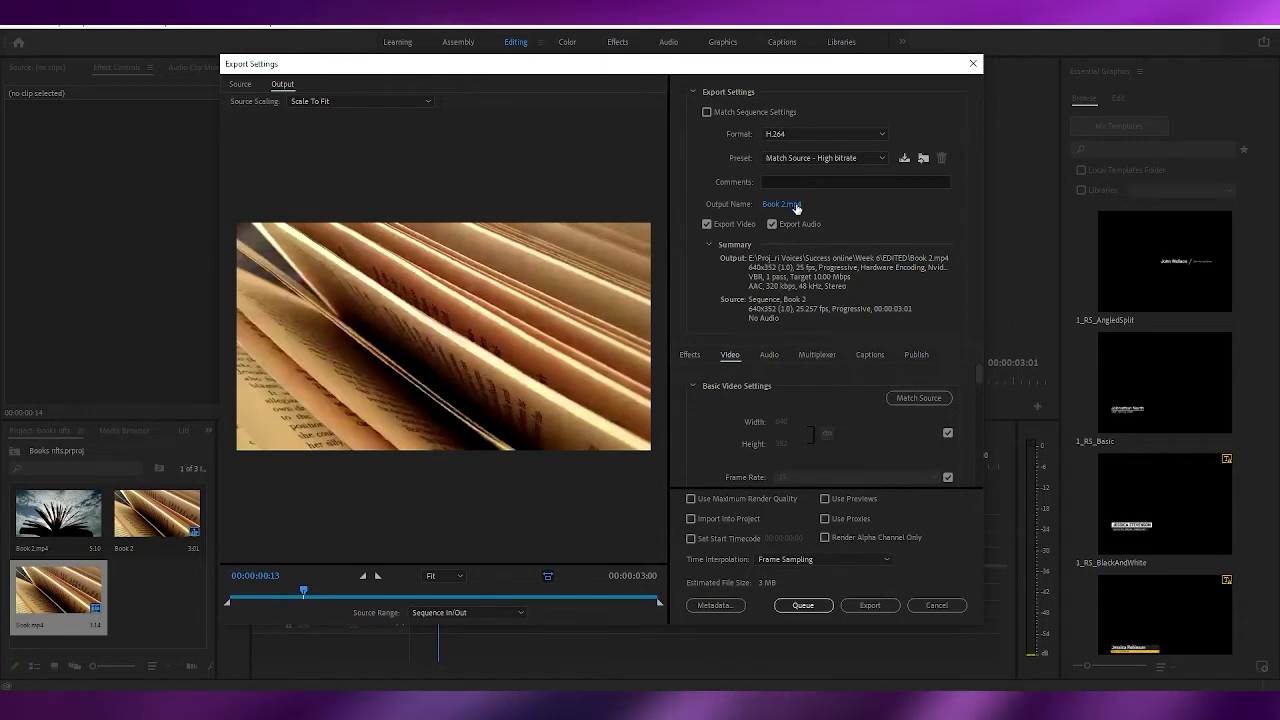
- Try the H.264 Blu-ray export format with the HD 1080i 25 preset and look through its video settings
left_click(803, 135)
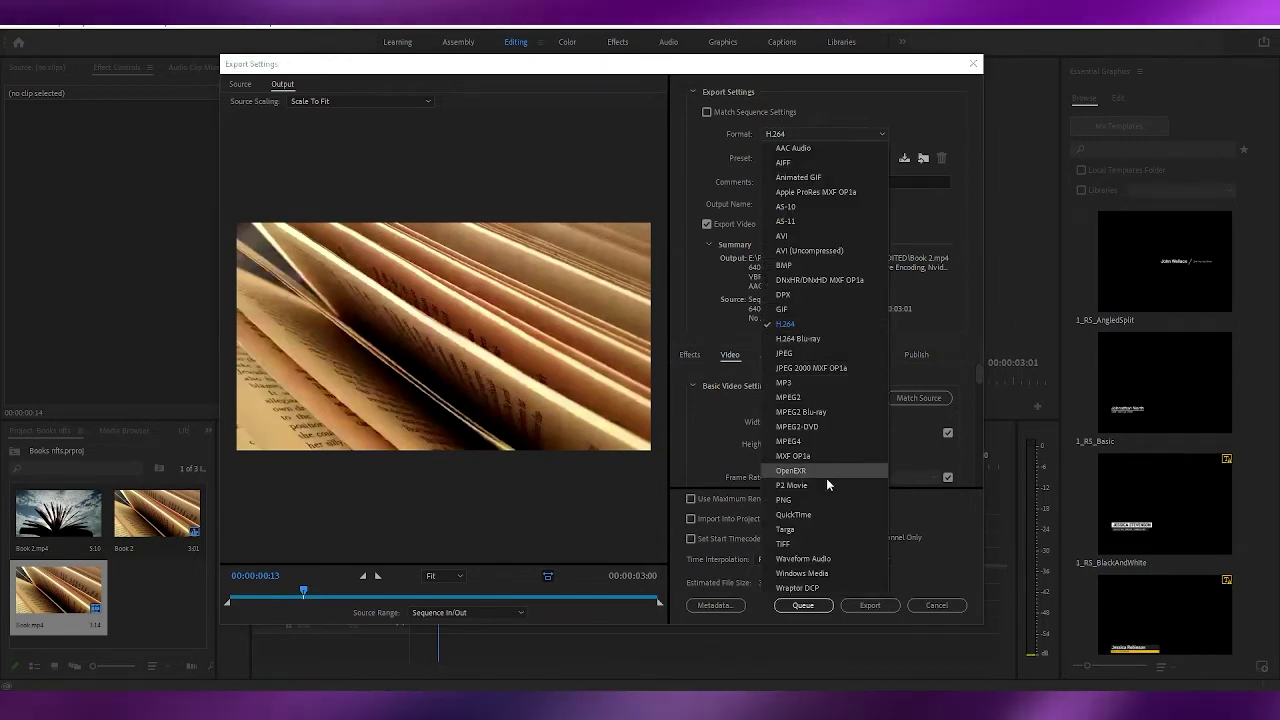
left_click(828, 338)
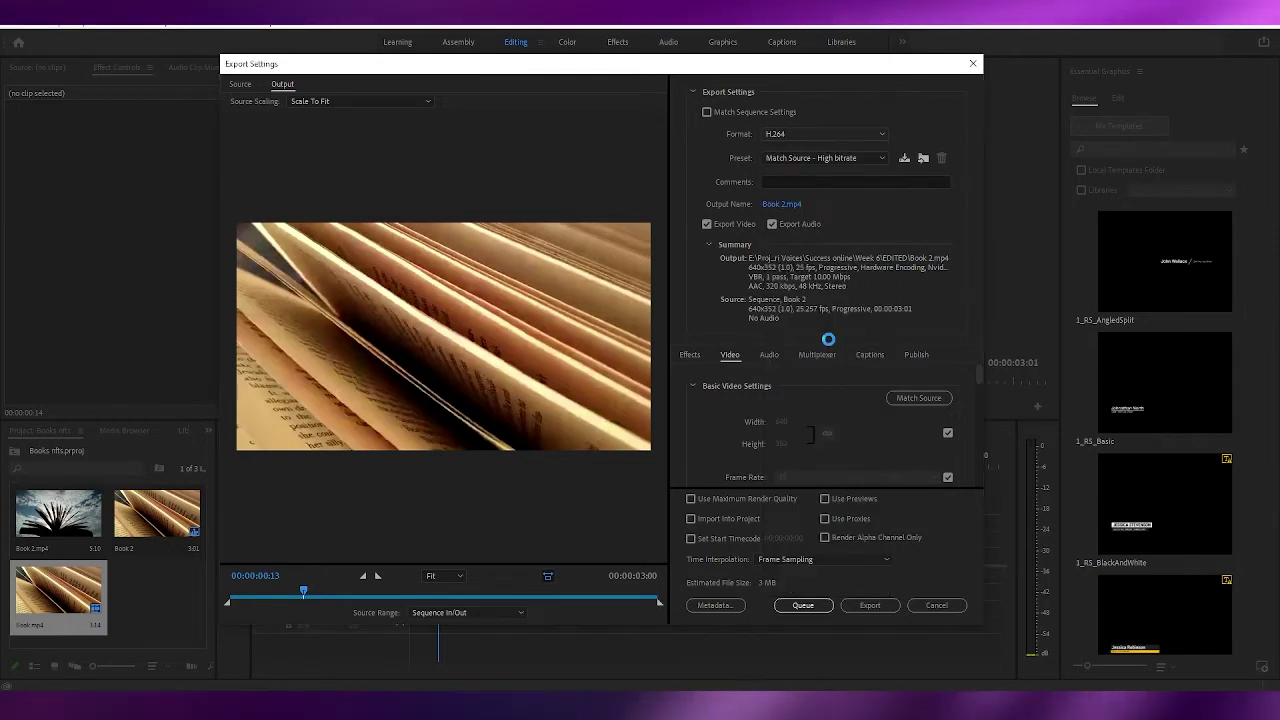
left_click(826, 158)
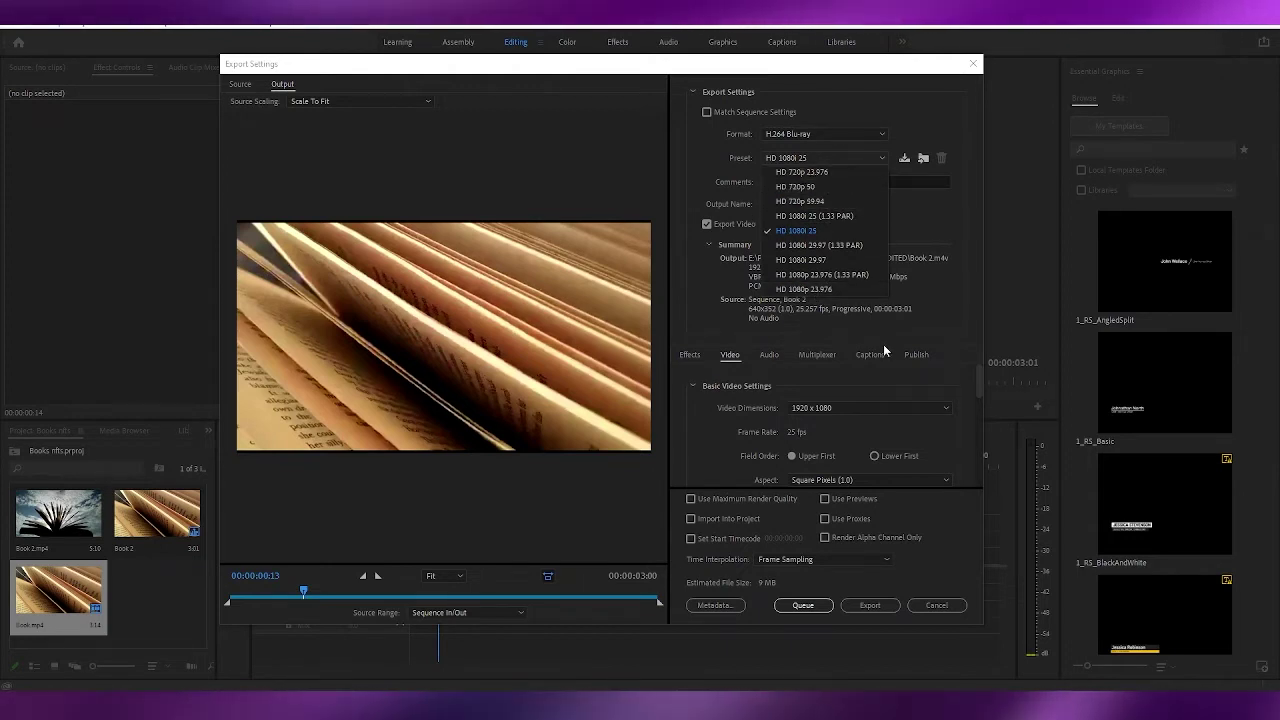
left_click(822, 230)
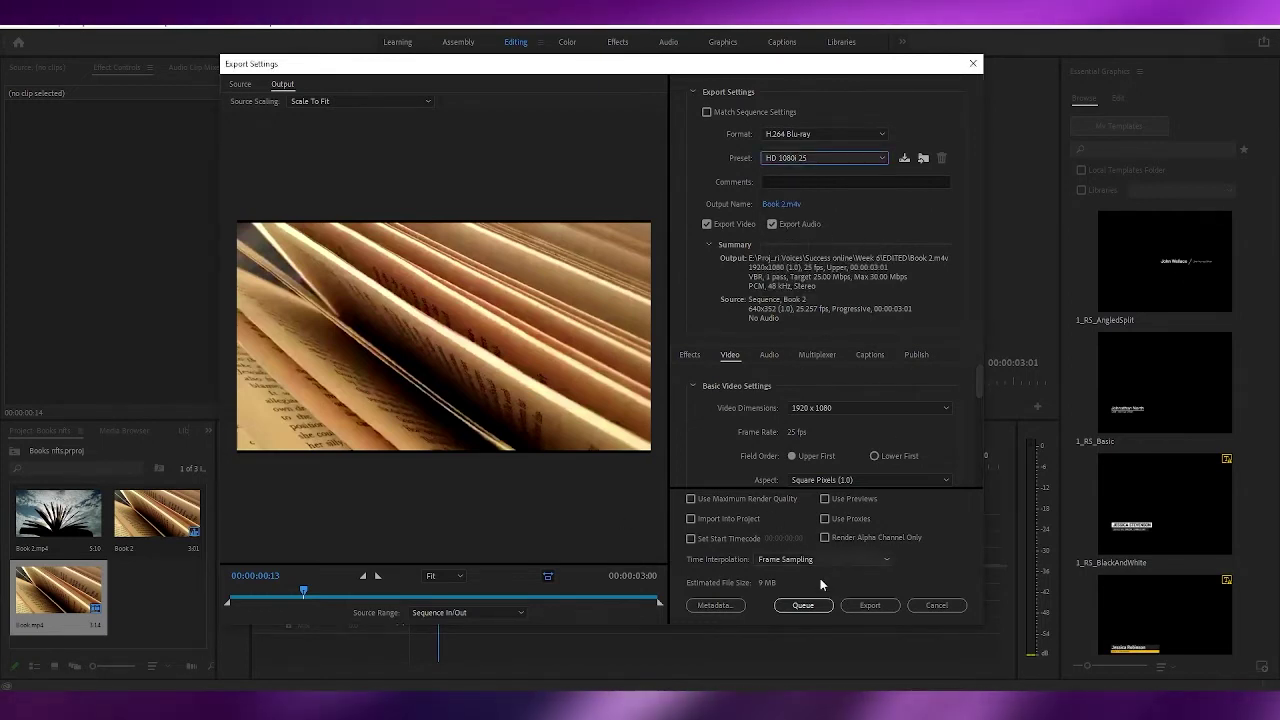
left_click_drag(978, 379, 965, 493)
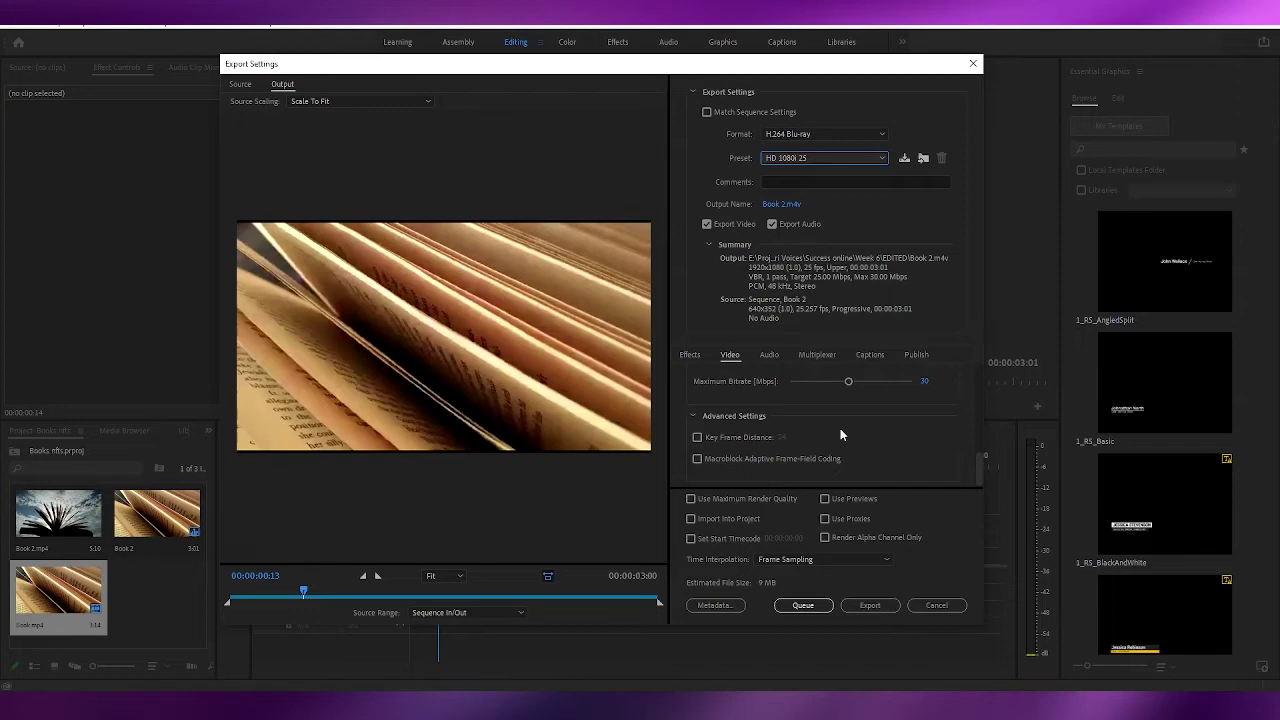
left_click(780, 203)
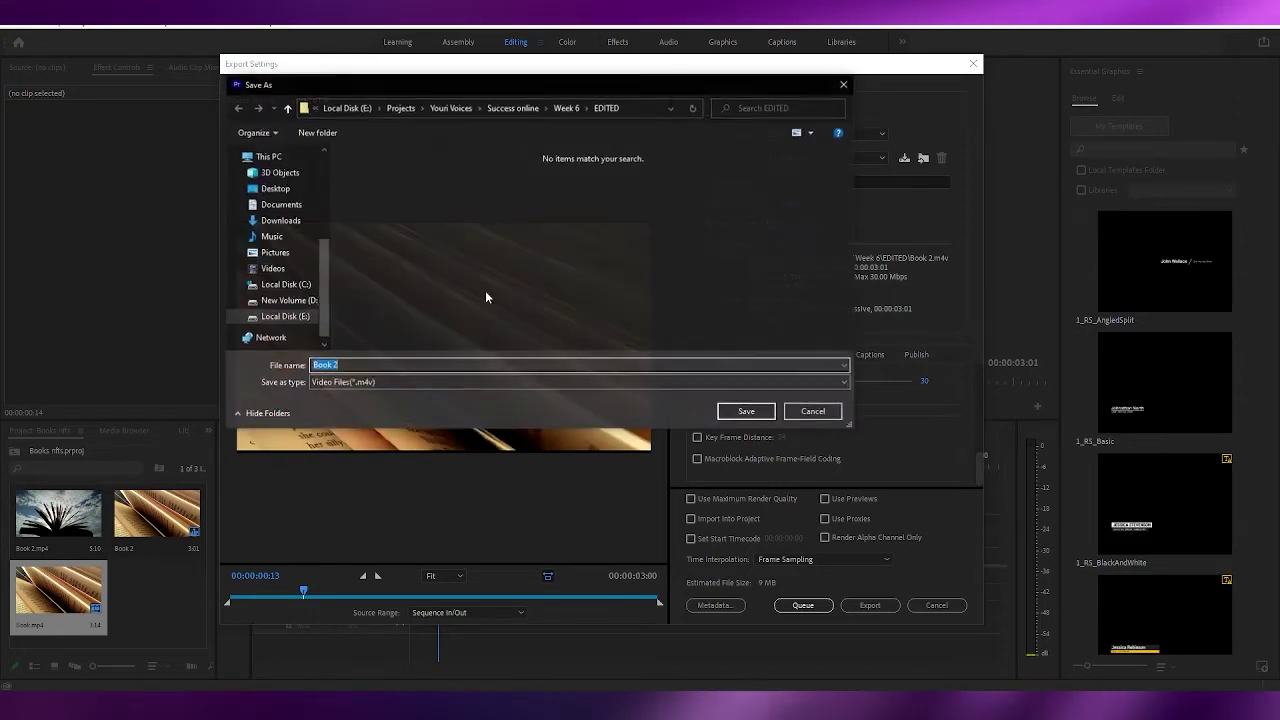
left_click(843, 84)
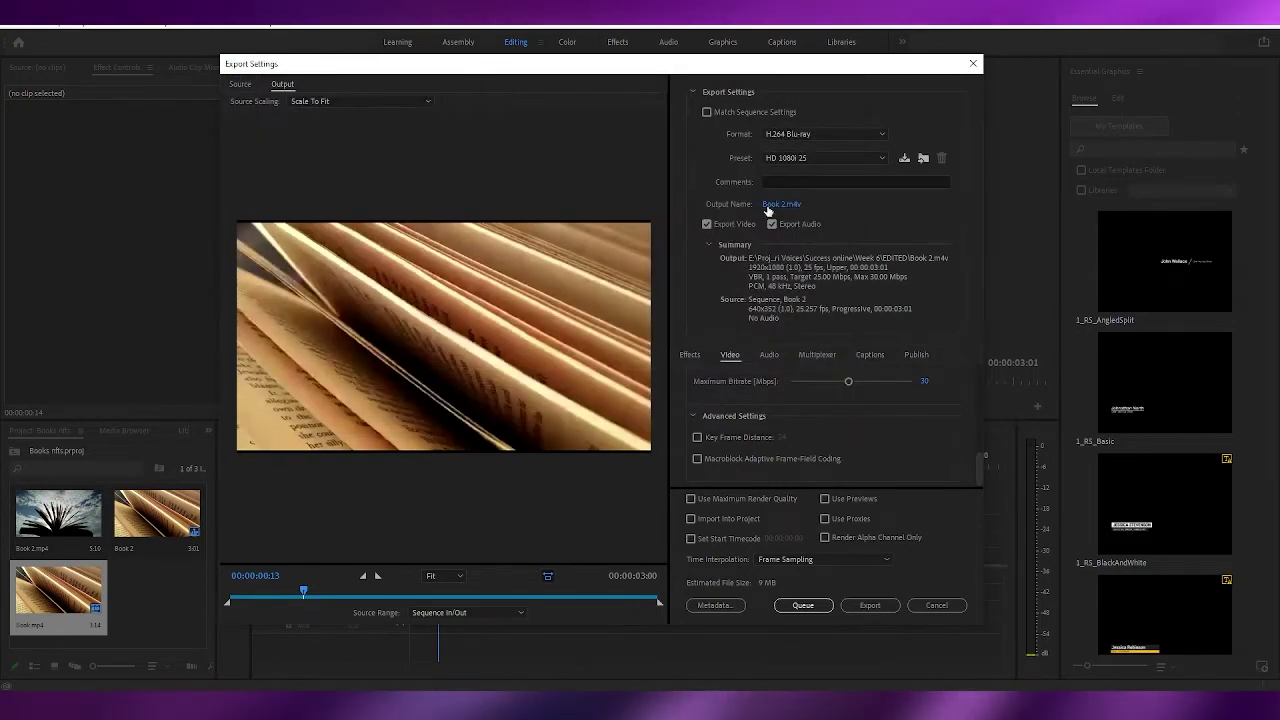
- Set the export format to H.264 with the High Quality 1080p HD preset
left_click(811, 136)
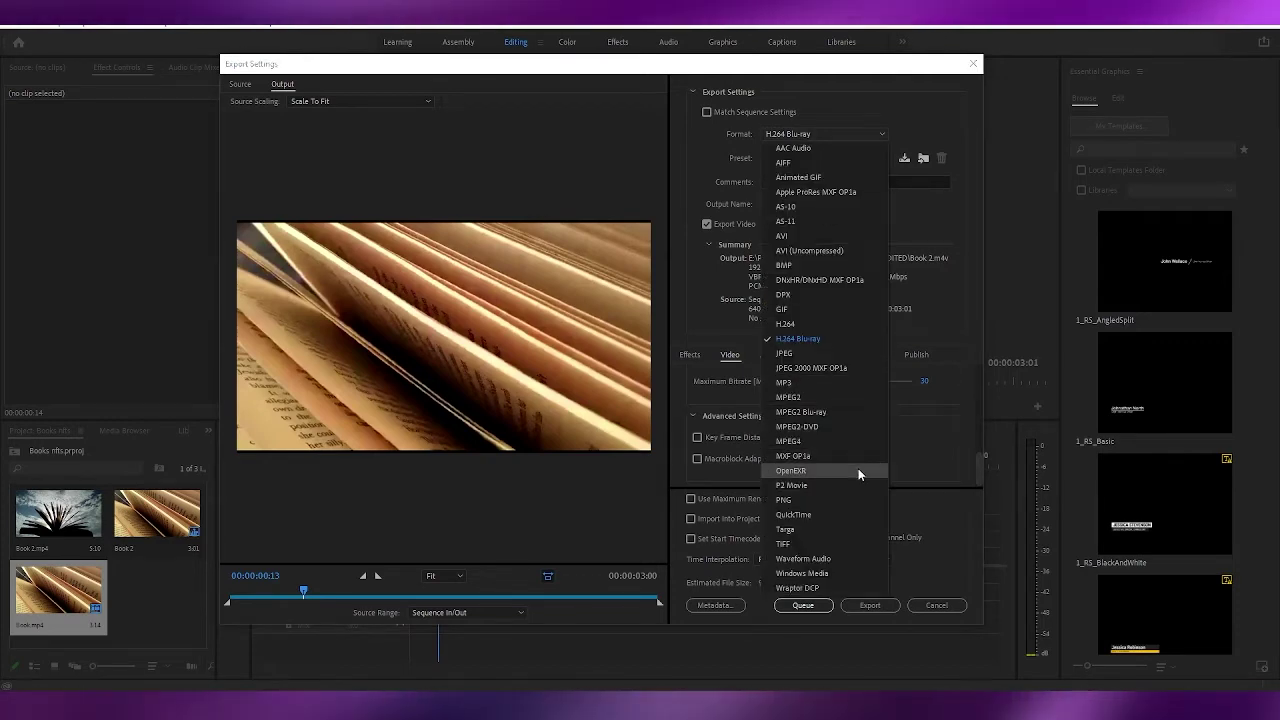
left_click(813, 323)
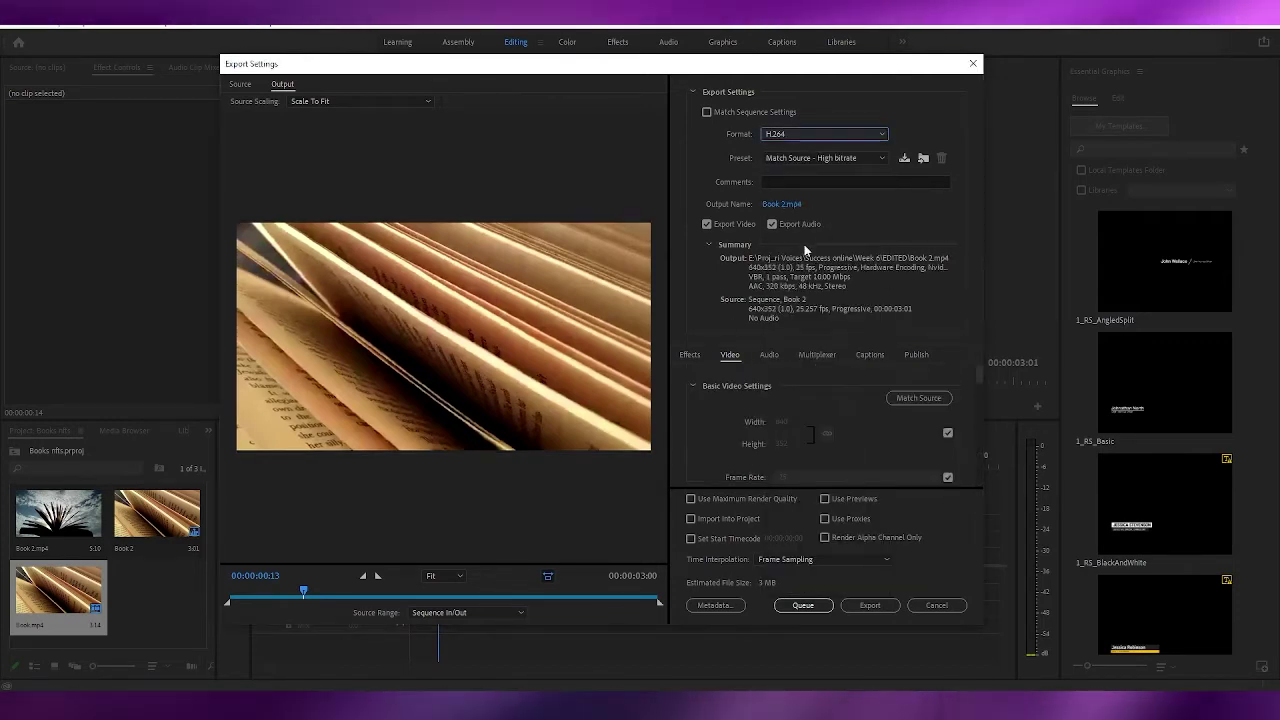
left_click(831, 160)
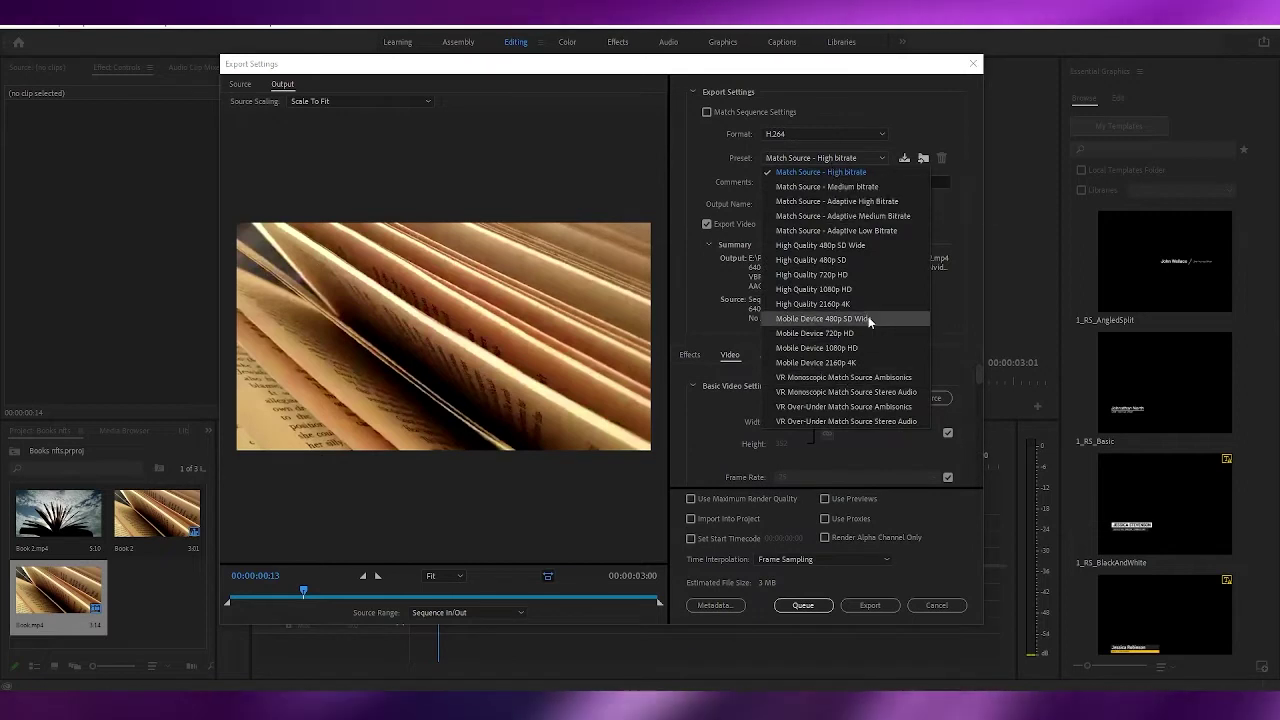
left_click(872, 286)
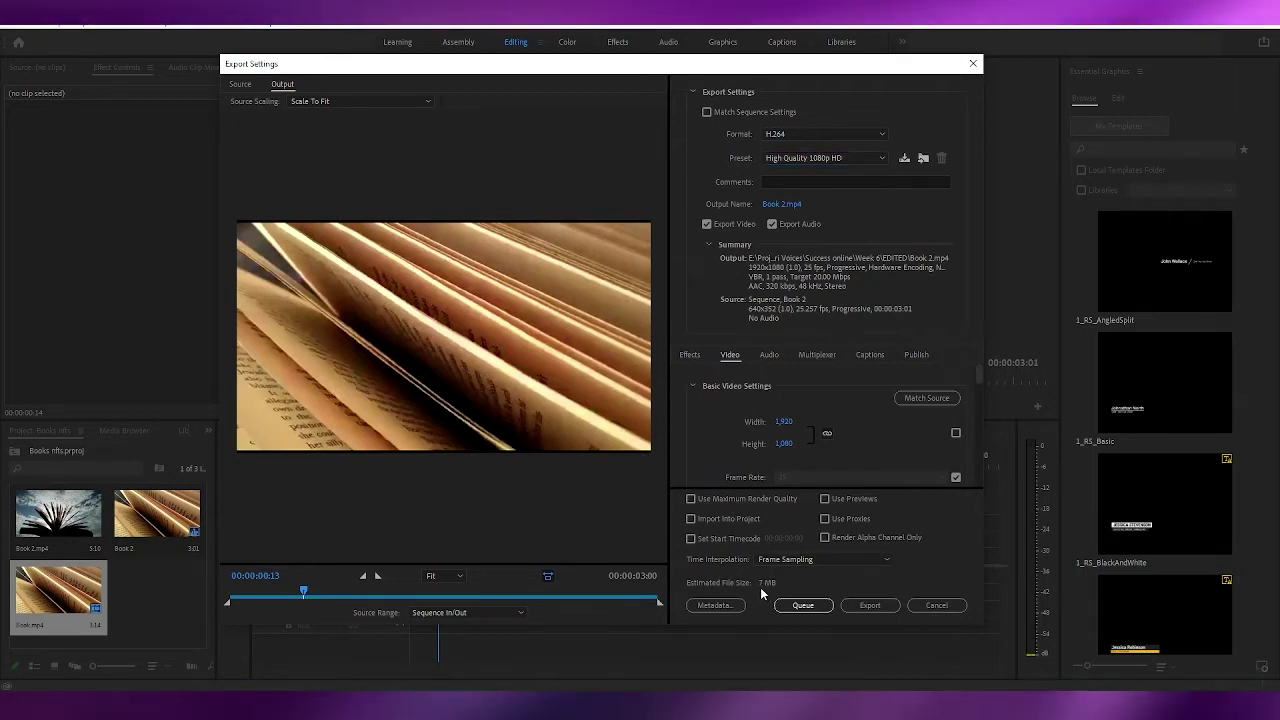
- For the output location, create a folder named Nfts test beside the source book clips on Local Disk (E:)
left_click(778, 204)
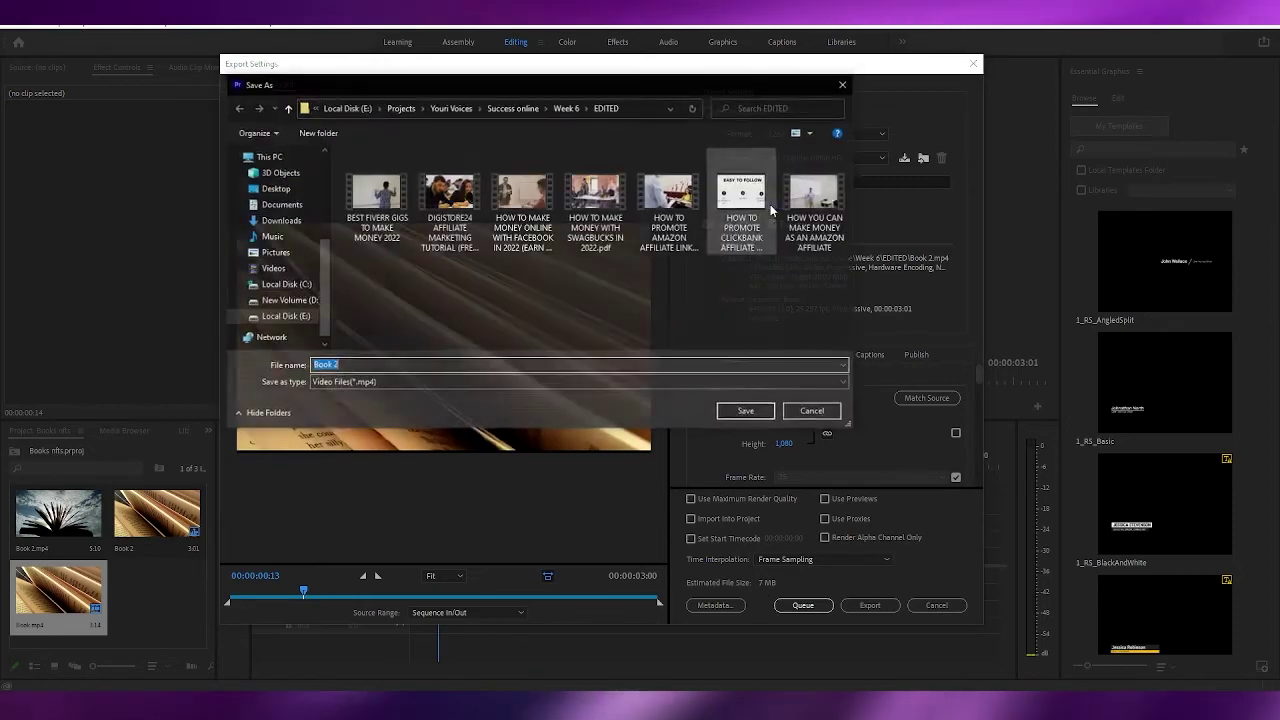
left_click(398, 107)
left_click(388, 108)
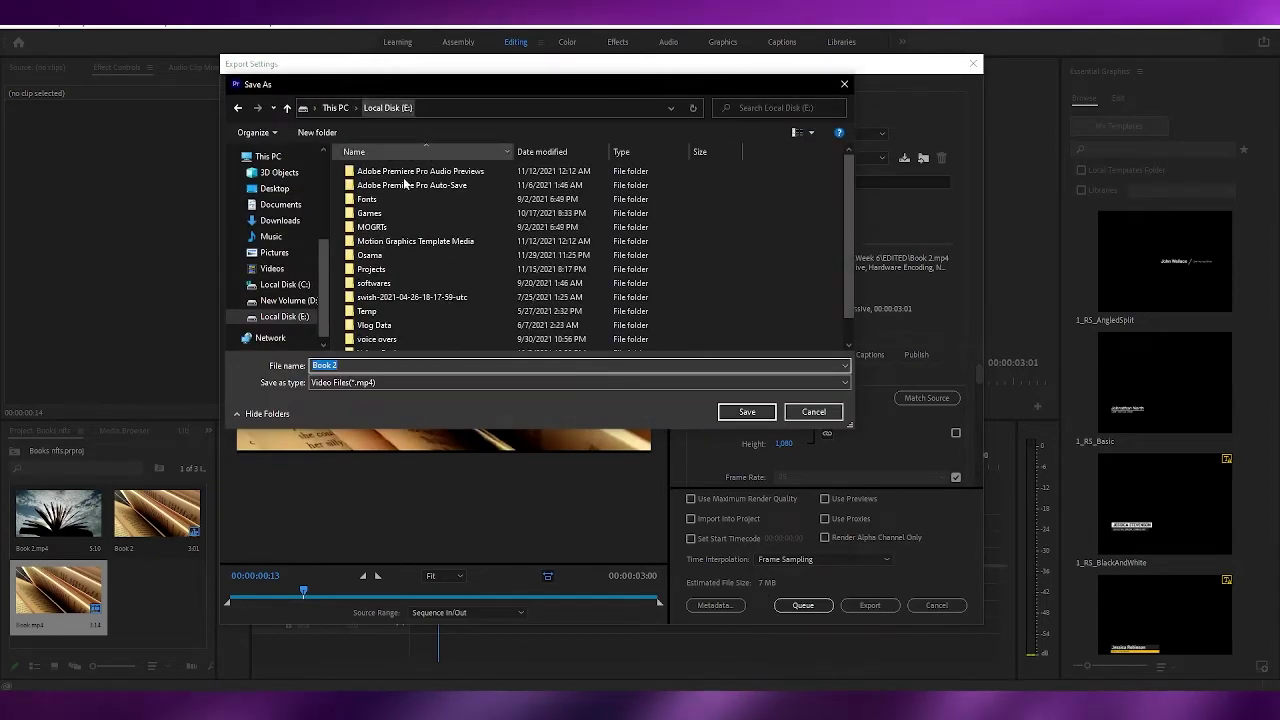
double_click(387, 263)
right_click(586, 328)
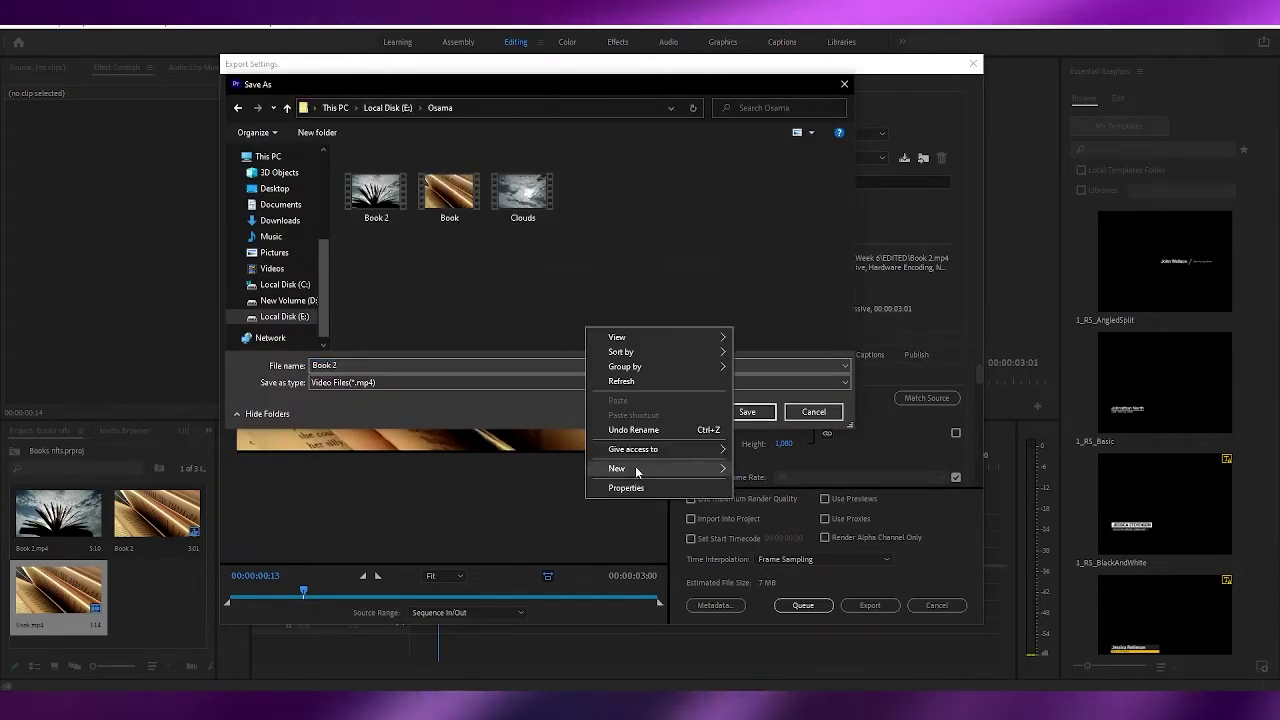
left_click(768, 462)
right_click(632, 293)
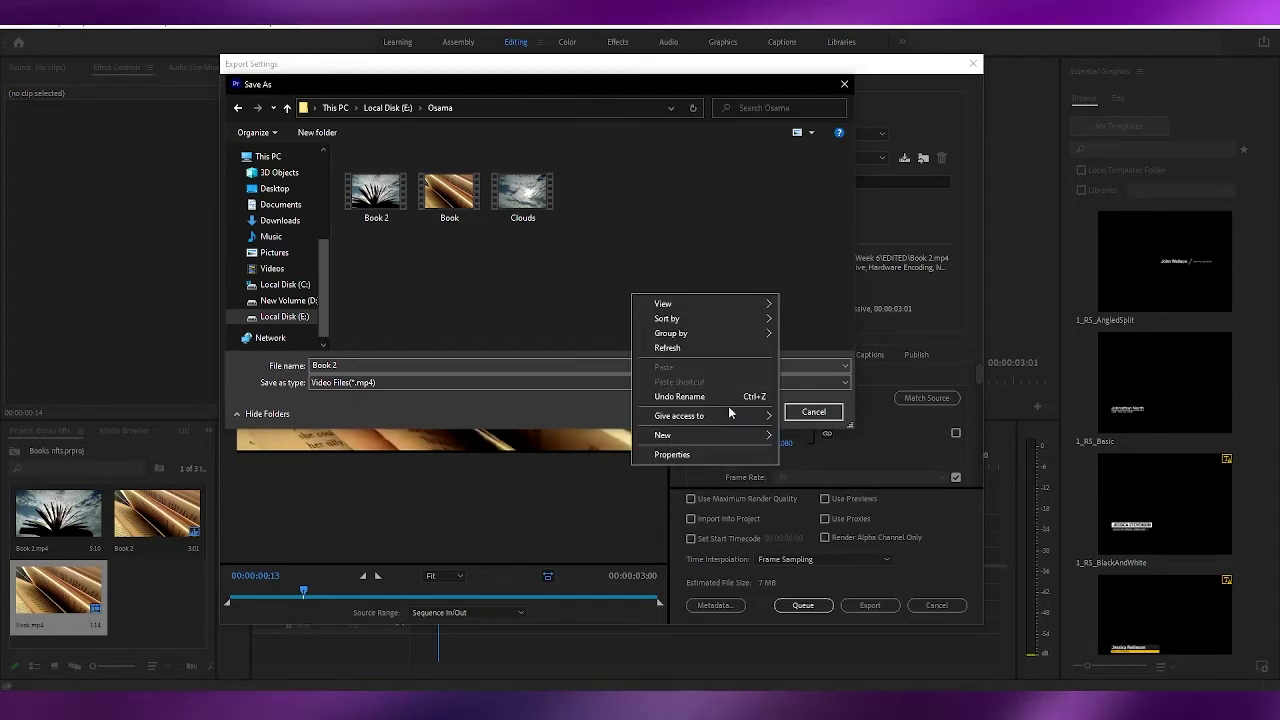
mouse_move(714, 434)
left_click(799, 432)
type("N")
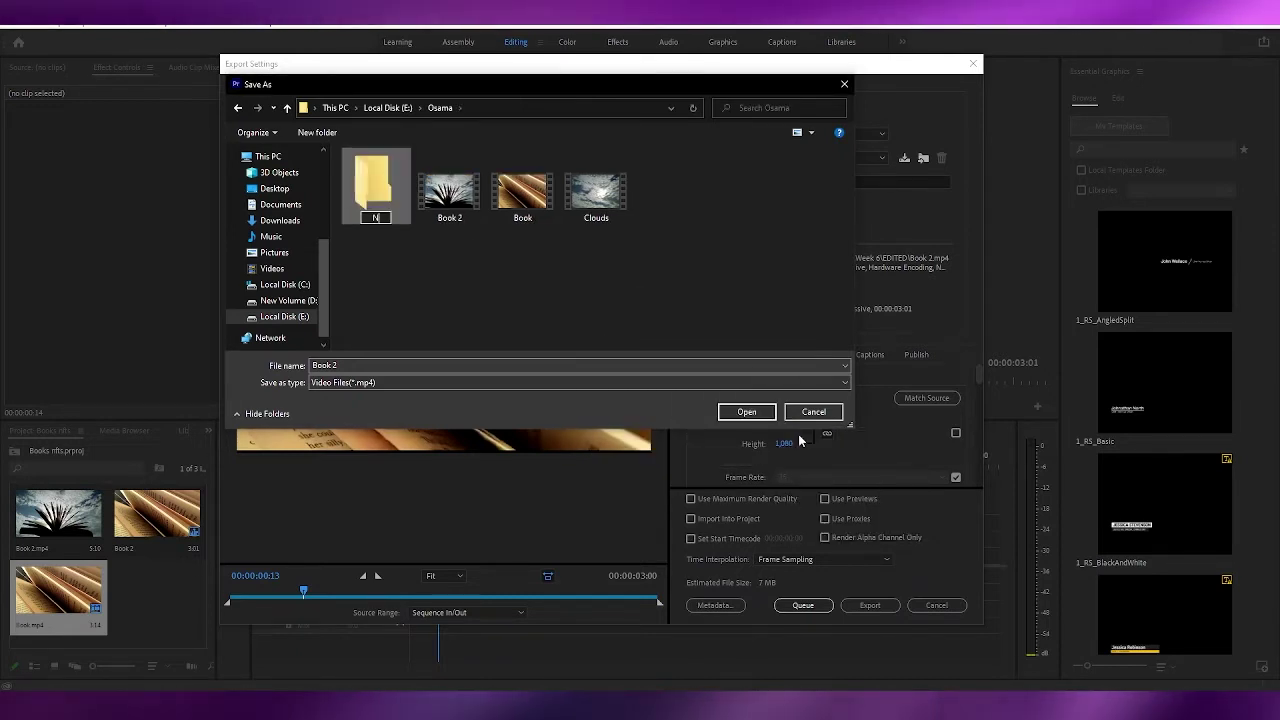
type("fts test")
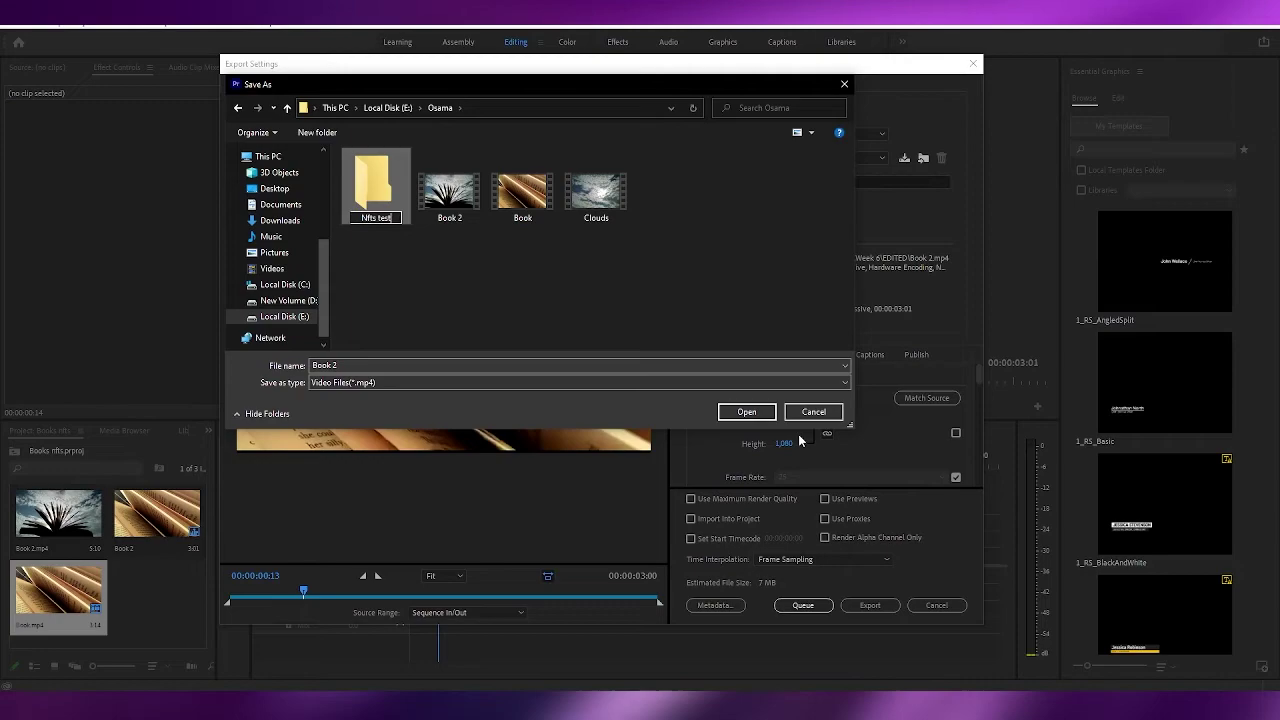
key("Return")
- Export the video as Book 2 into the Nfts test folder and open the exported file in File Explorer
left_click(745, 411)
left_click(745, 411)
left_click(870, 605)
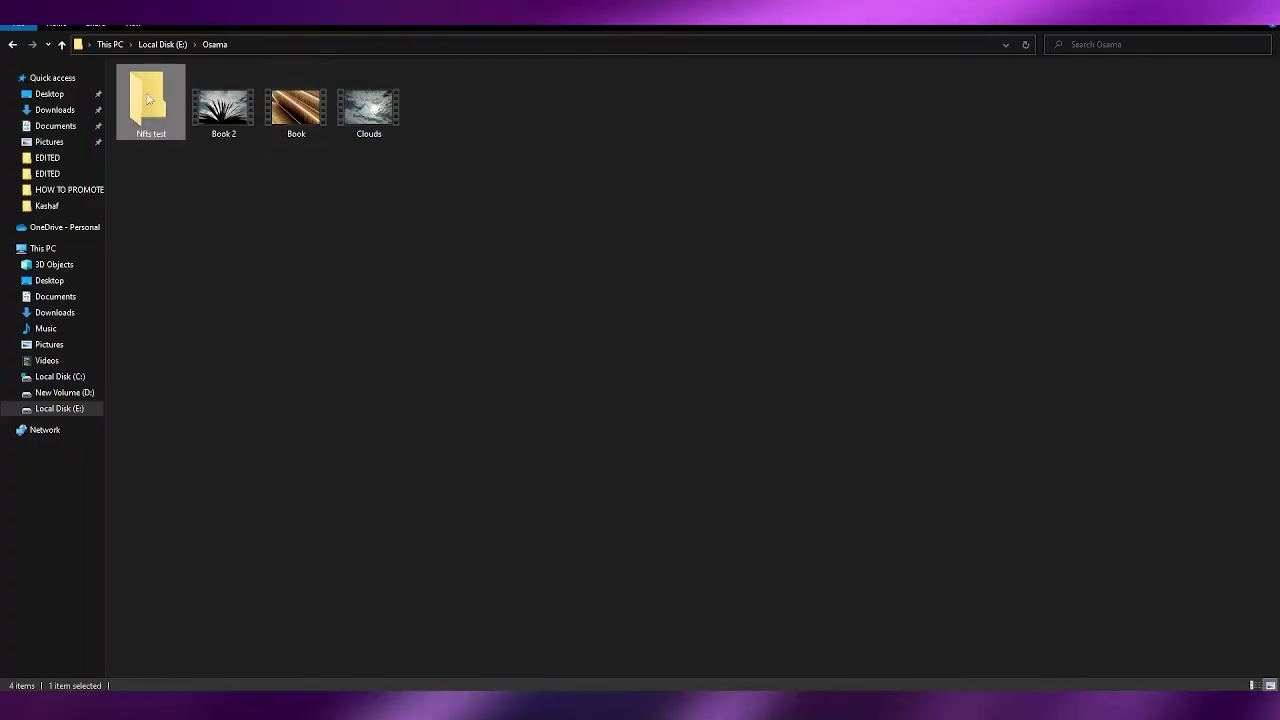
double_click(155, 100)
double_click(161, 100)
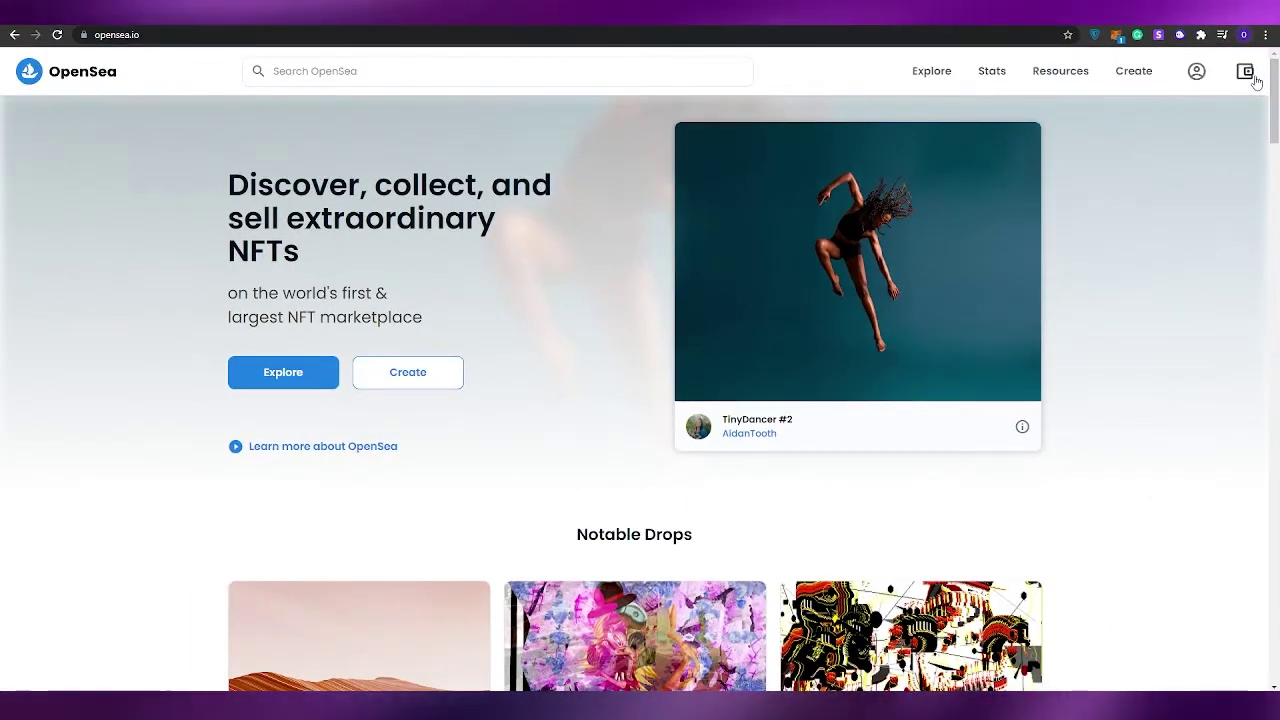
- In OpenSea, connect the MetaMask wallet using Account 1
left_click(1245, 71)
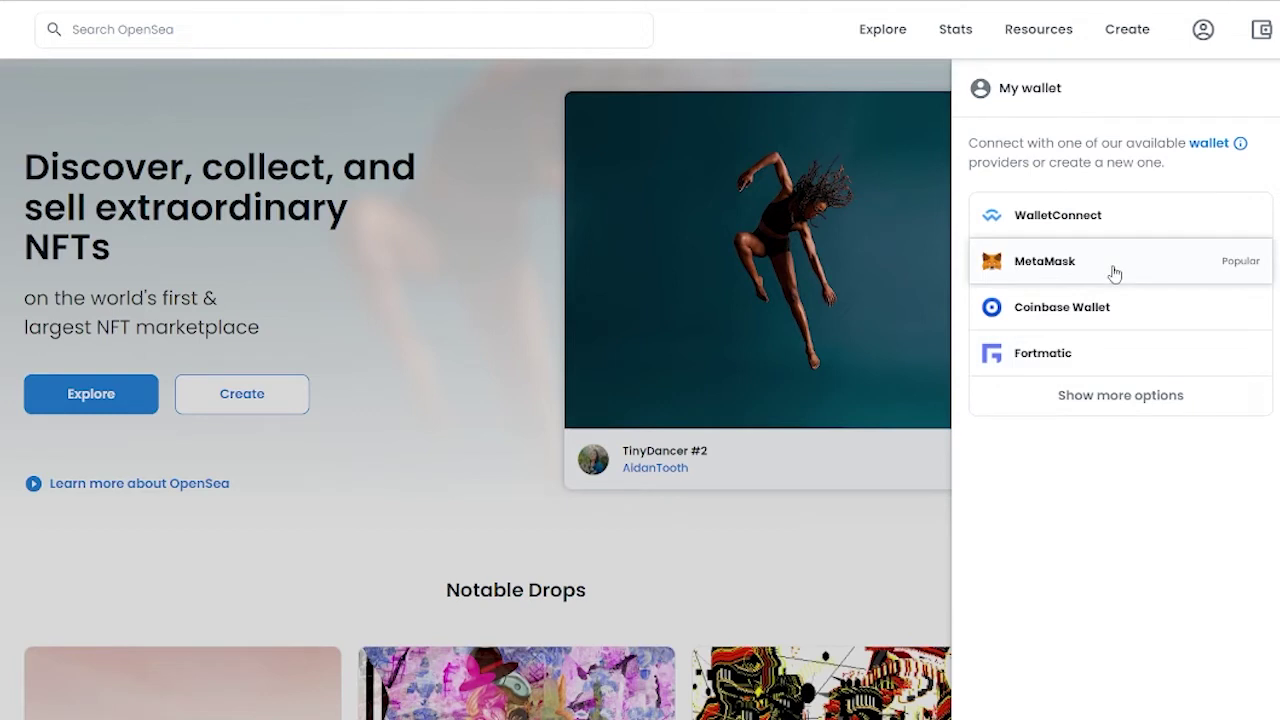
left_click(1079, 279)
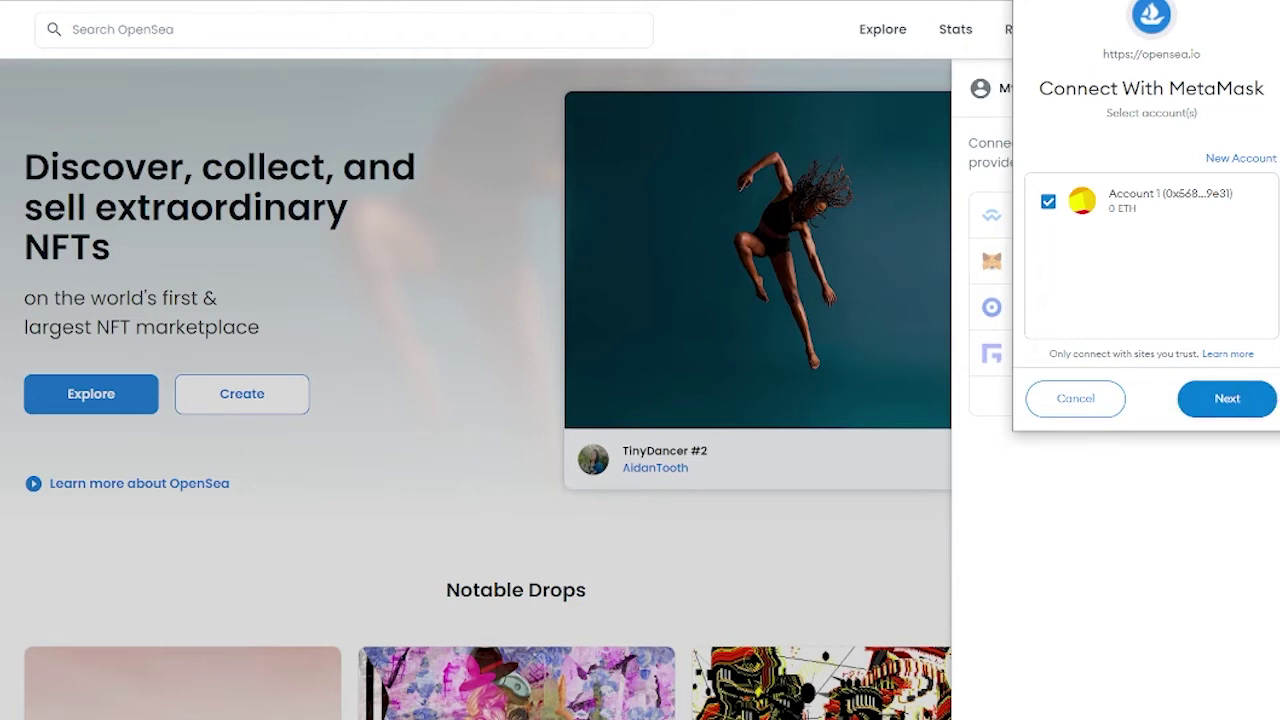
left_click(1245, 402)
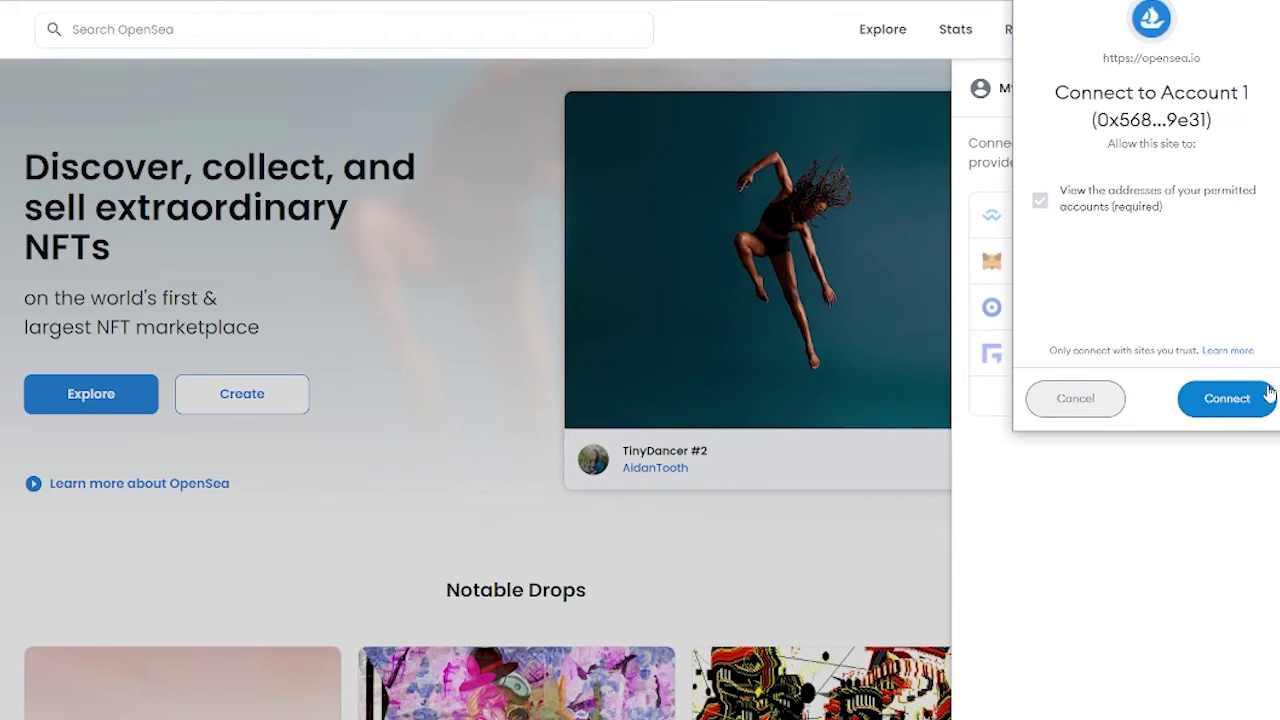
left_click(1243, 406)
- Approve adding the BSC Mainnet network in MetaMask and switch to it
scroll(1244, 407, "down", 3)
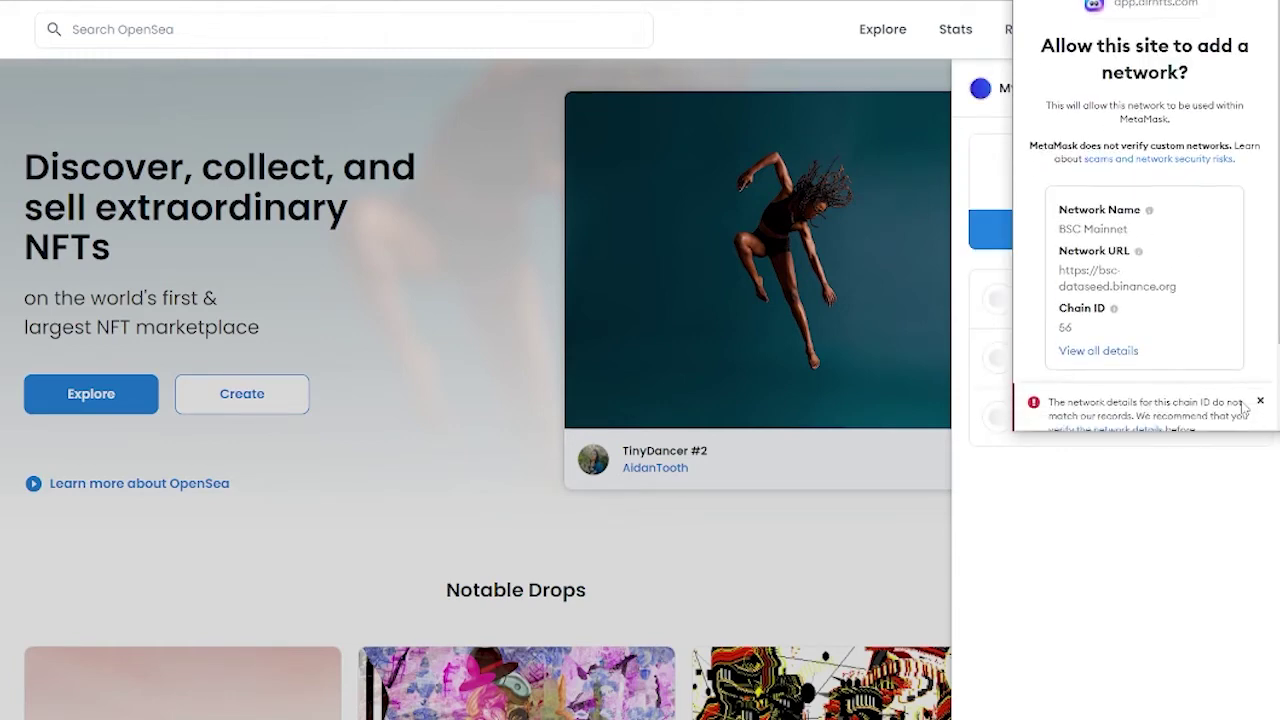
left_click(1200, 402)
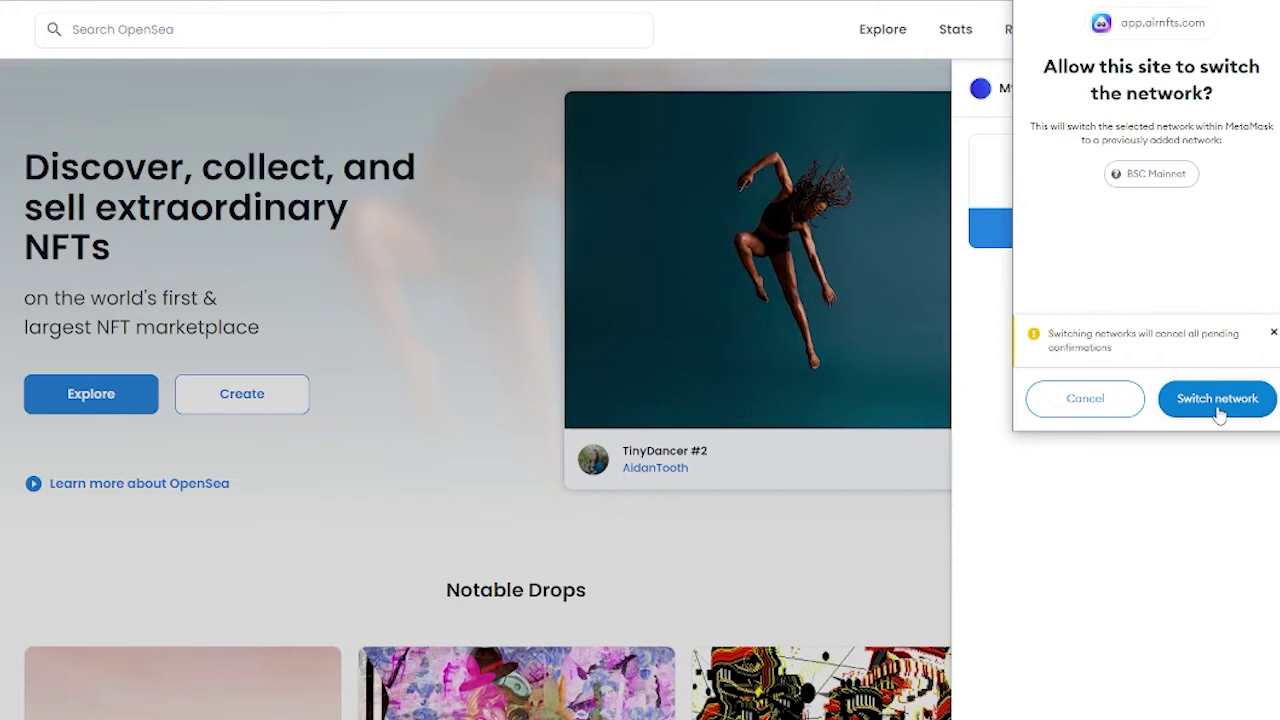
left_click(1214, 400)
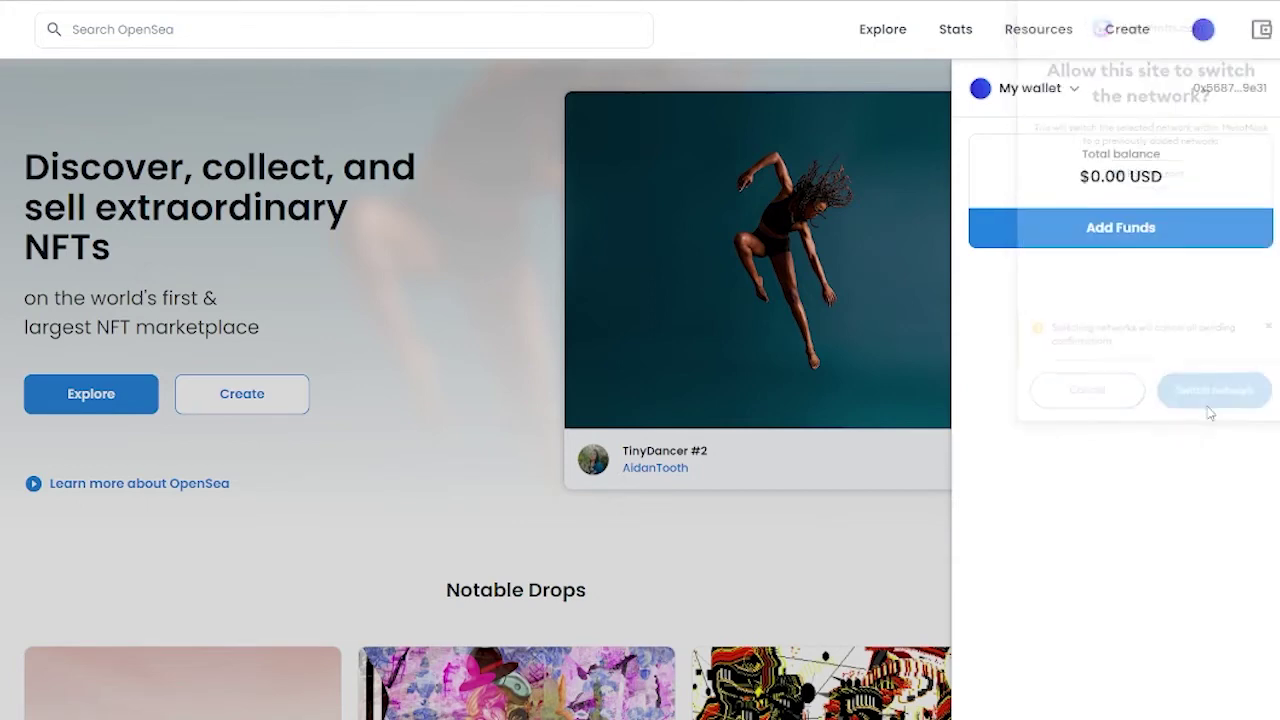
- Open OpenSea's new item form, approving the MetaMask request, and upload the exported book video
left_click(814, 68)
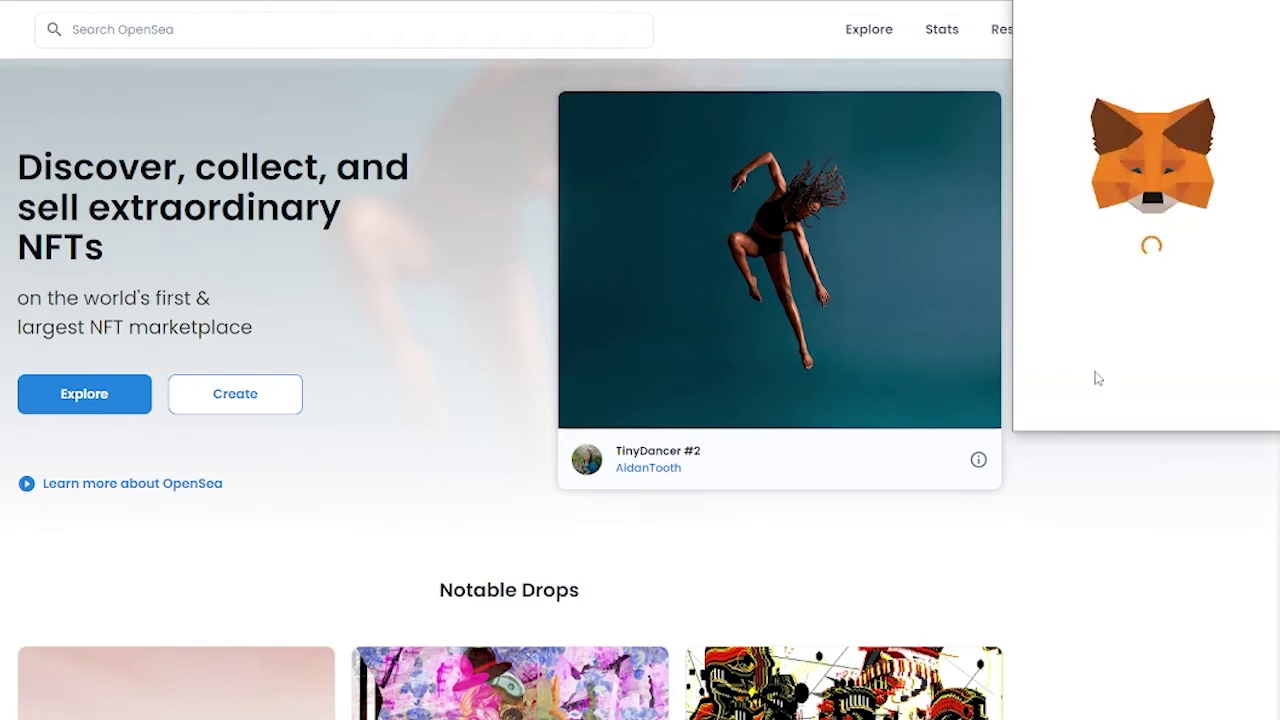
left_click(1174, 318)
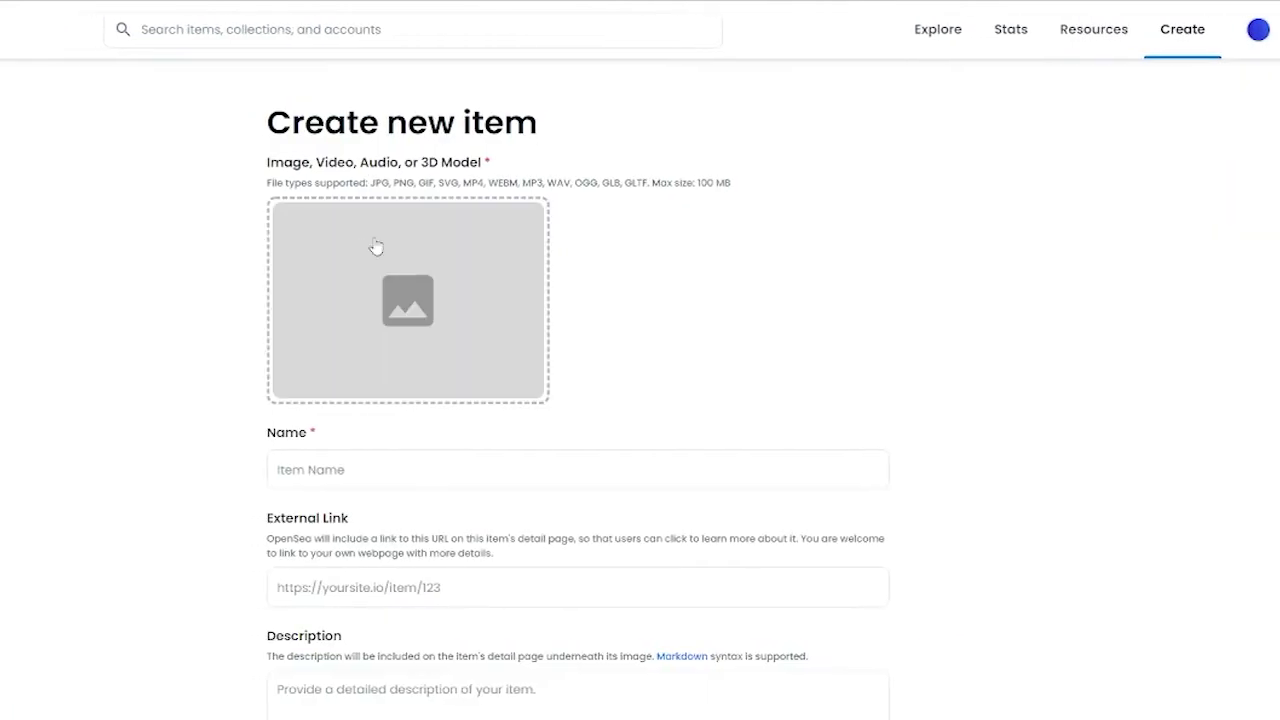
scroll(446, 326, "down", 2)
scroll(381, 296, "up", 2)
left_click(416, 307)
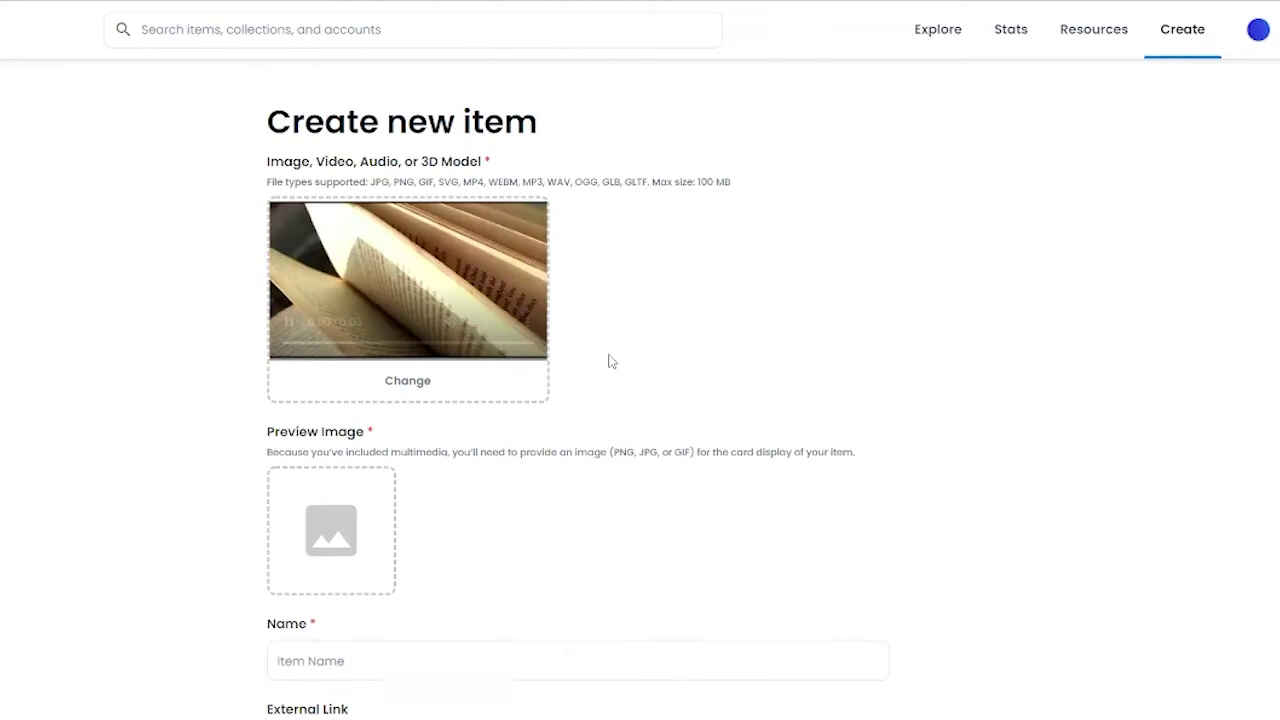
scroll(385, 270, "down", 2)
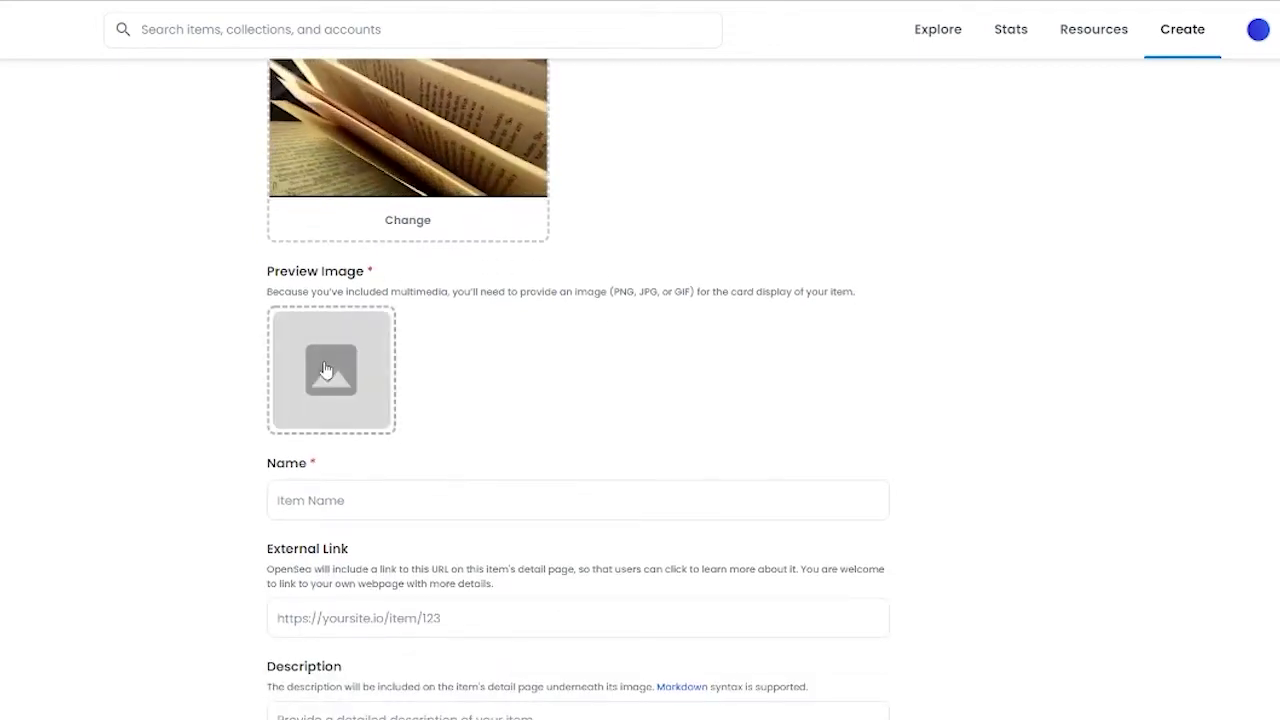
left_click(326, 369)
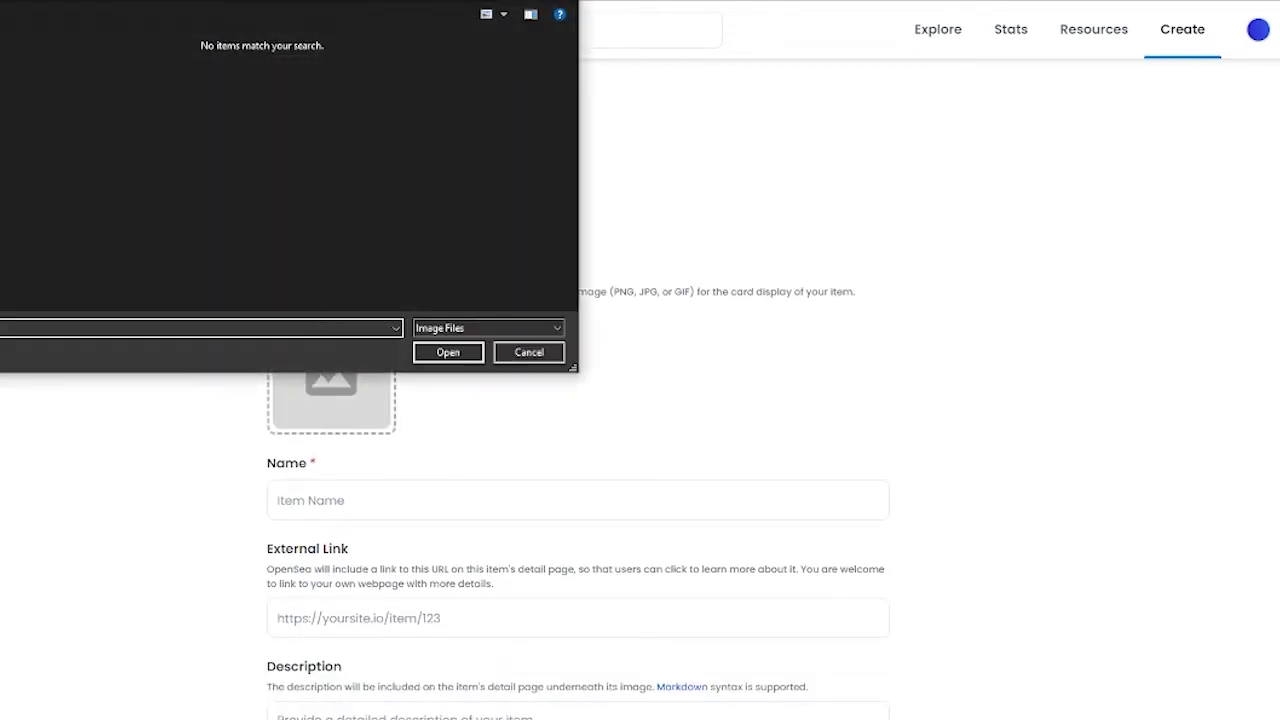
key("Escape")
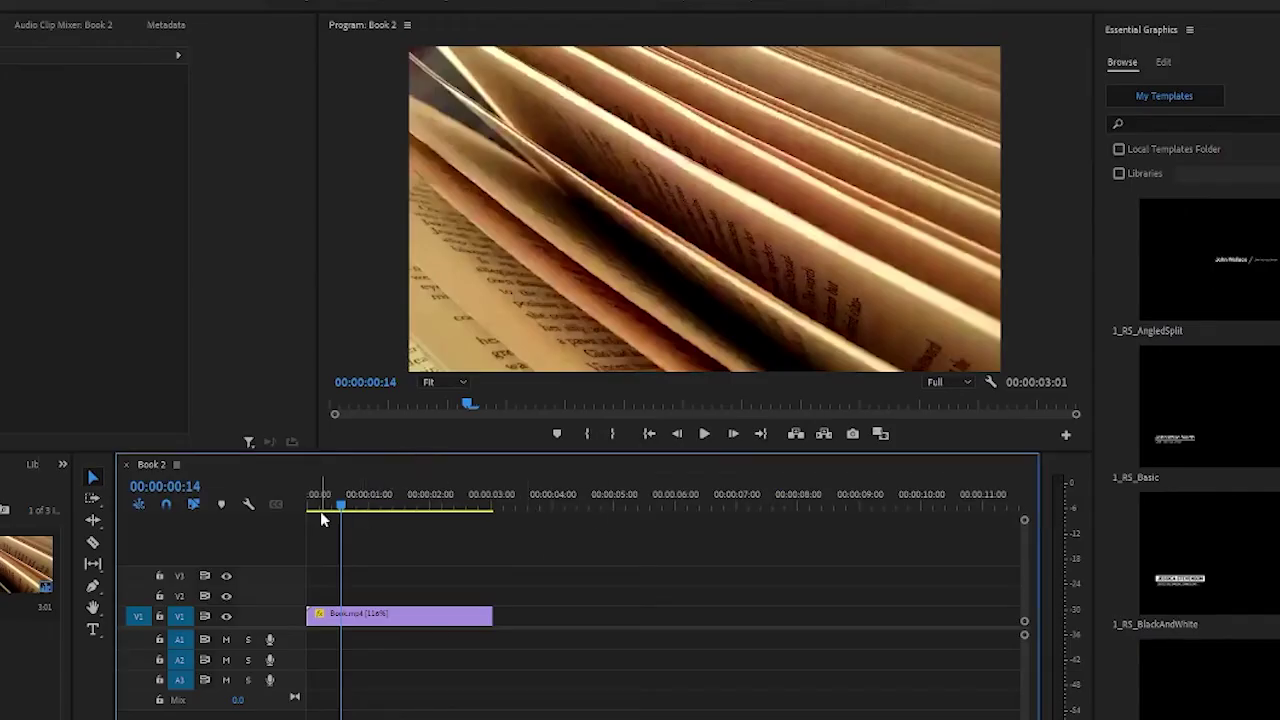
- In Premiere Pro, export the first frame of the Book 2 sequence as a JPEG still into the Nfts test folder
left_click_drag(320, 518, 212, 566)
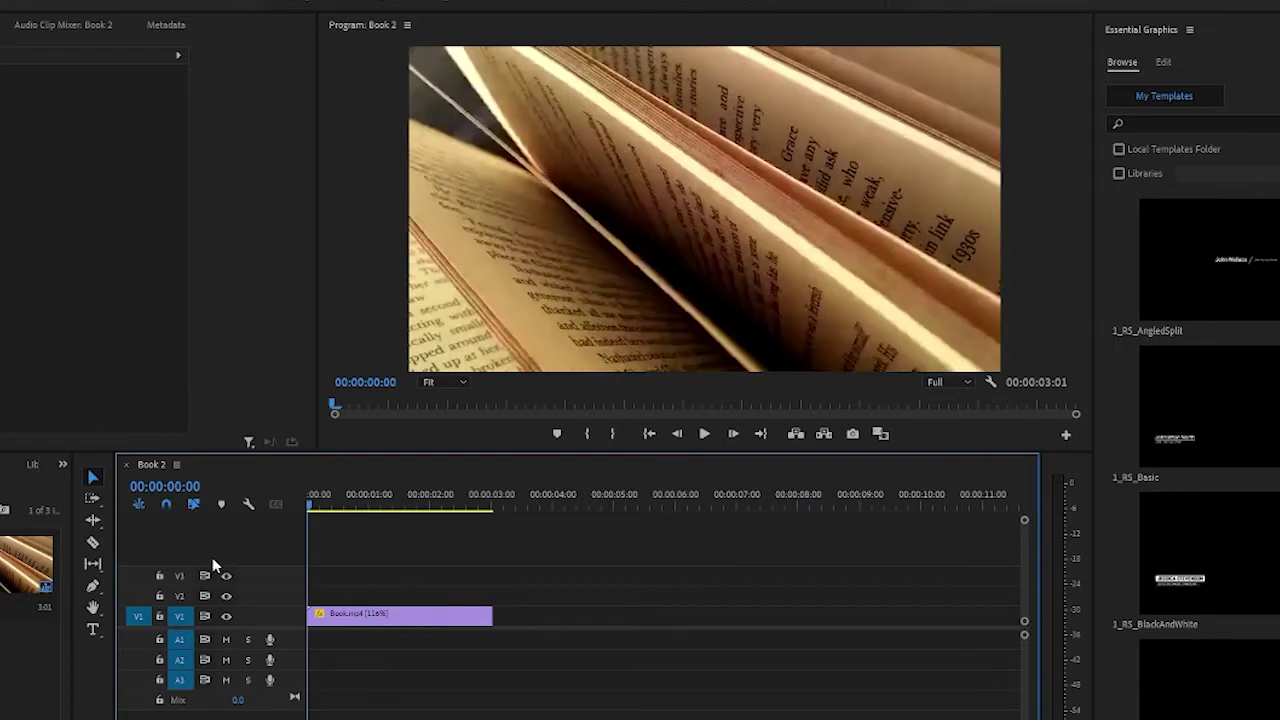
left_click(850, 435)
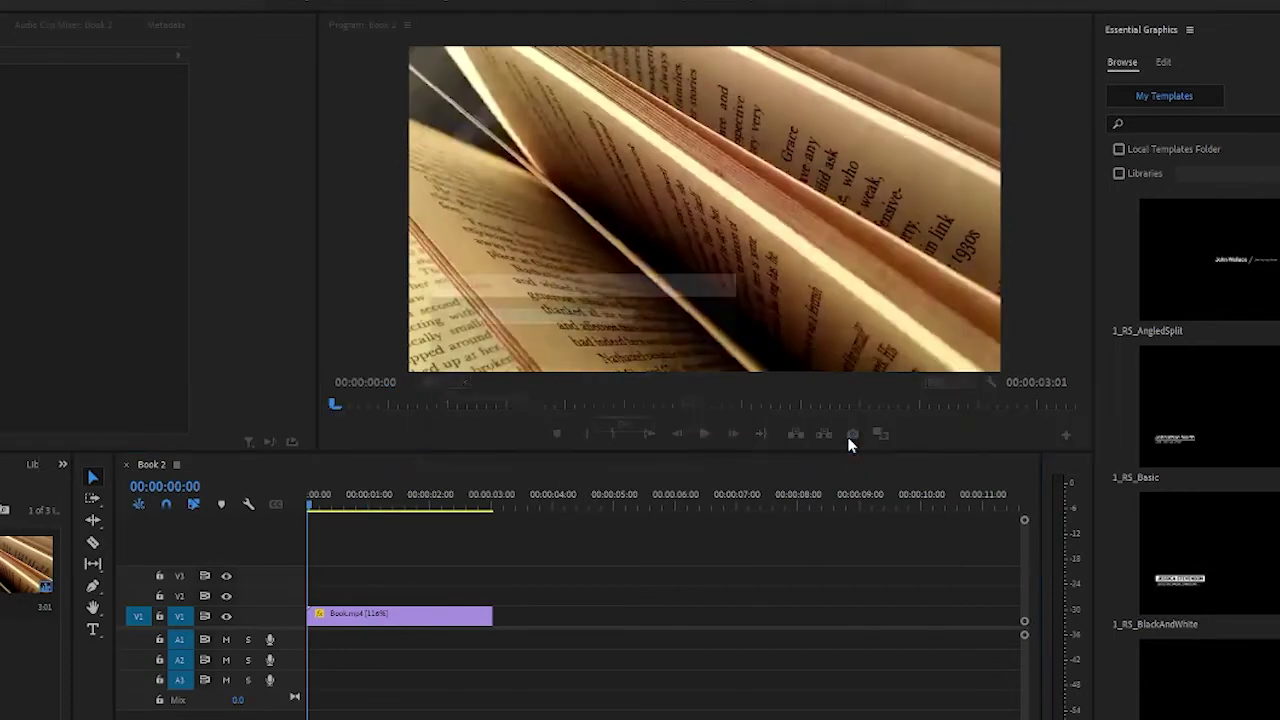
left_click(628, 343)
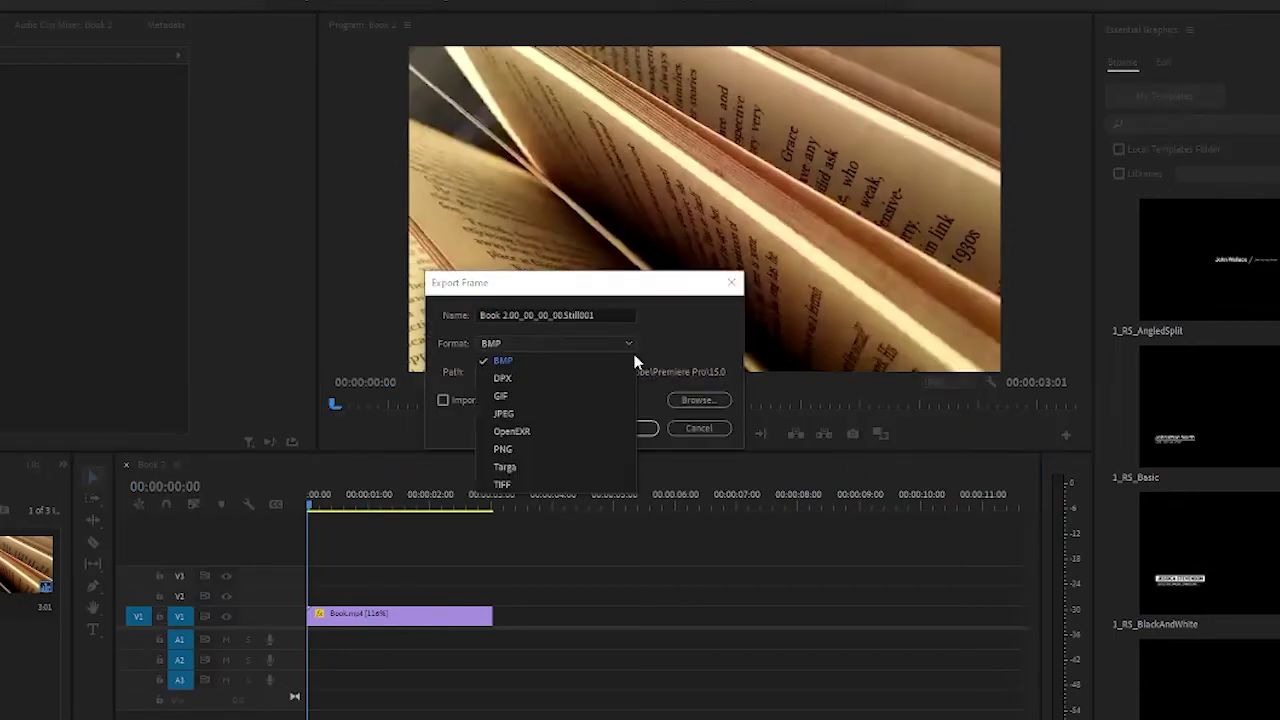
left_click(588, 419)
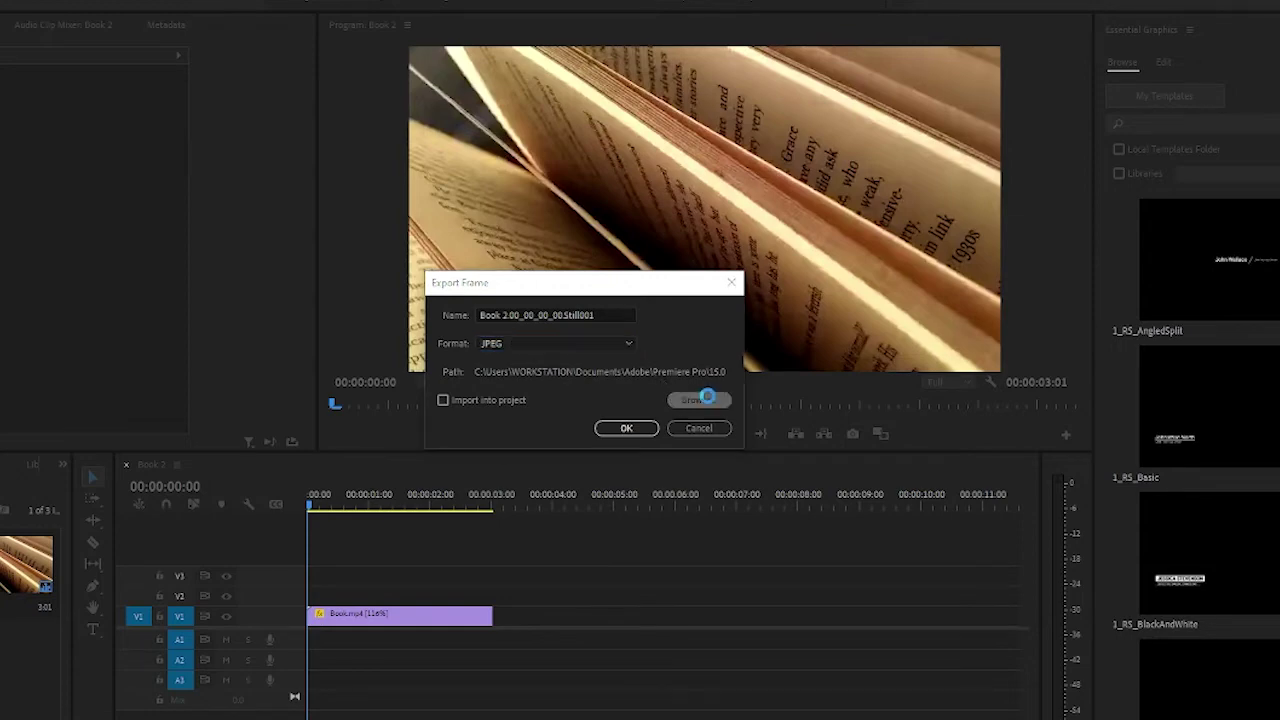
left_click(707, 398)
left_click(618, 338)
key("alt+Left")
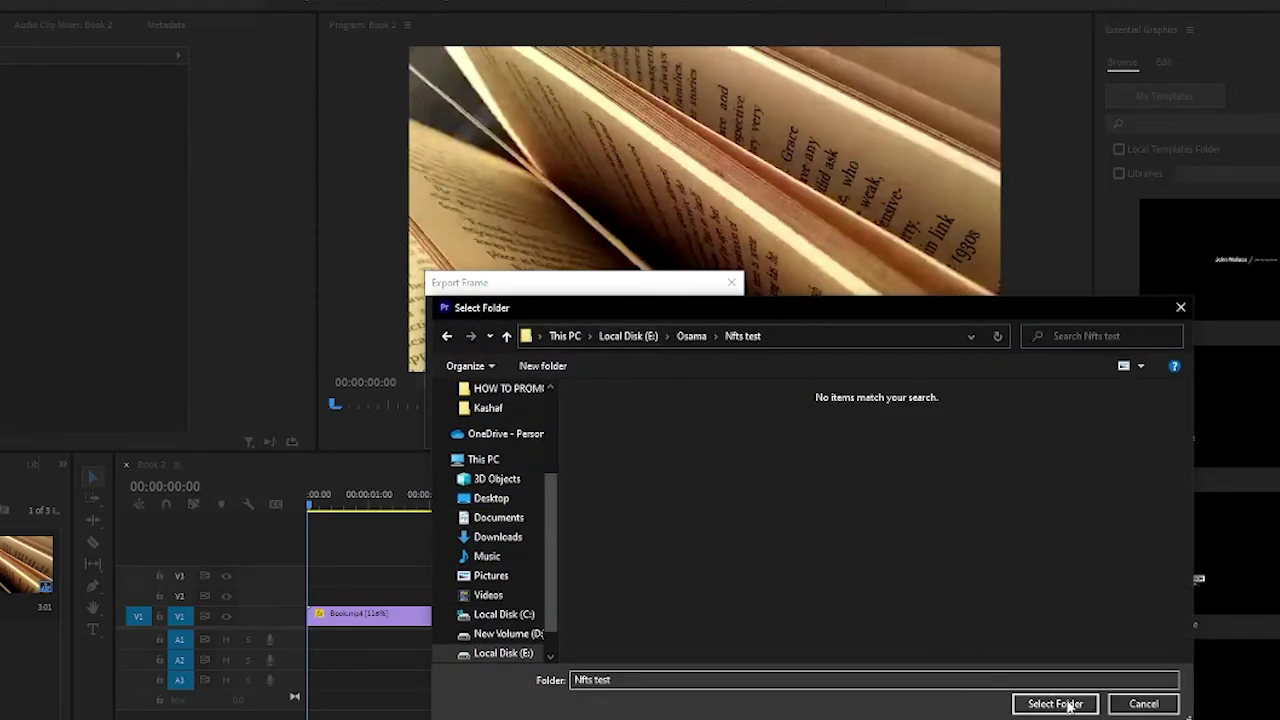
left_click(1055, 703)
left_click(627, 429)
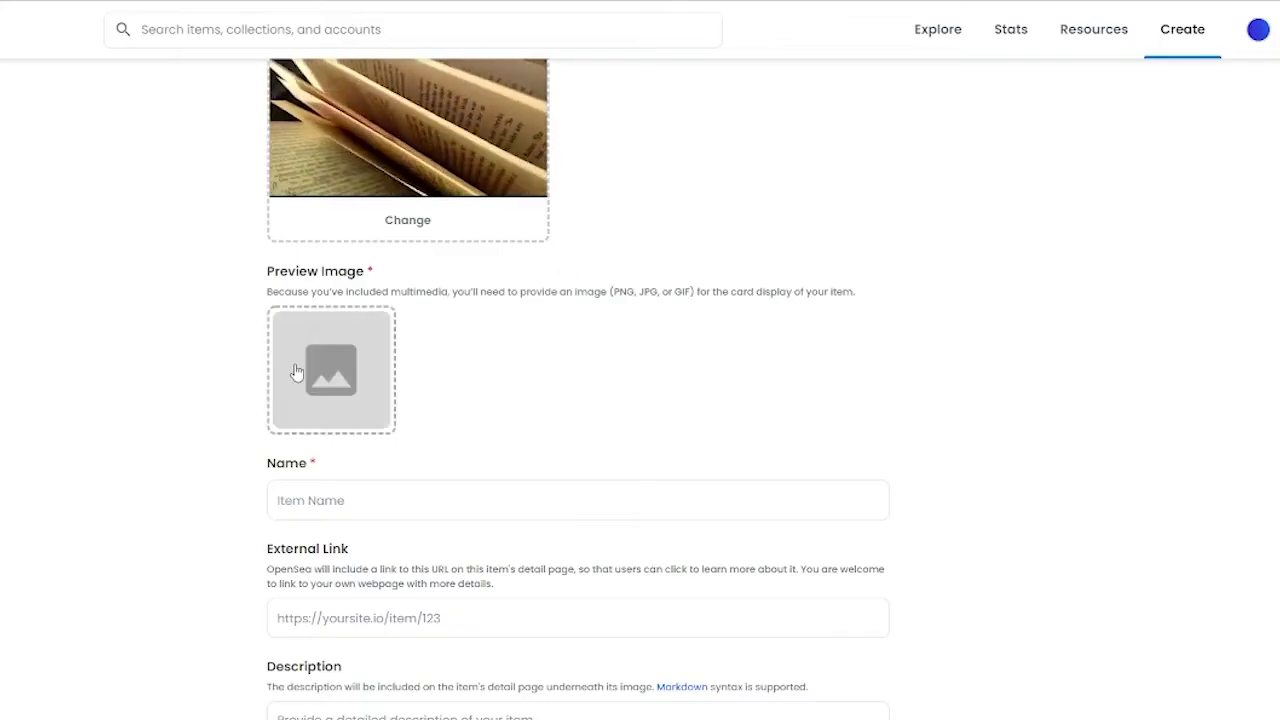
- In OpenSea's new item form, upload the exported still Book 2.00_00_00_00.Still001 as the preview image
left_click(296, 372)
left_click(20, 90)
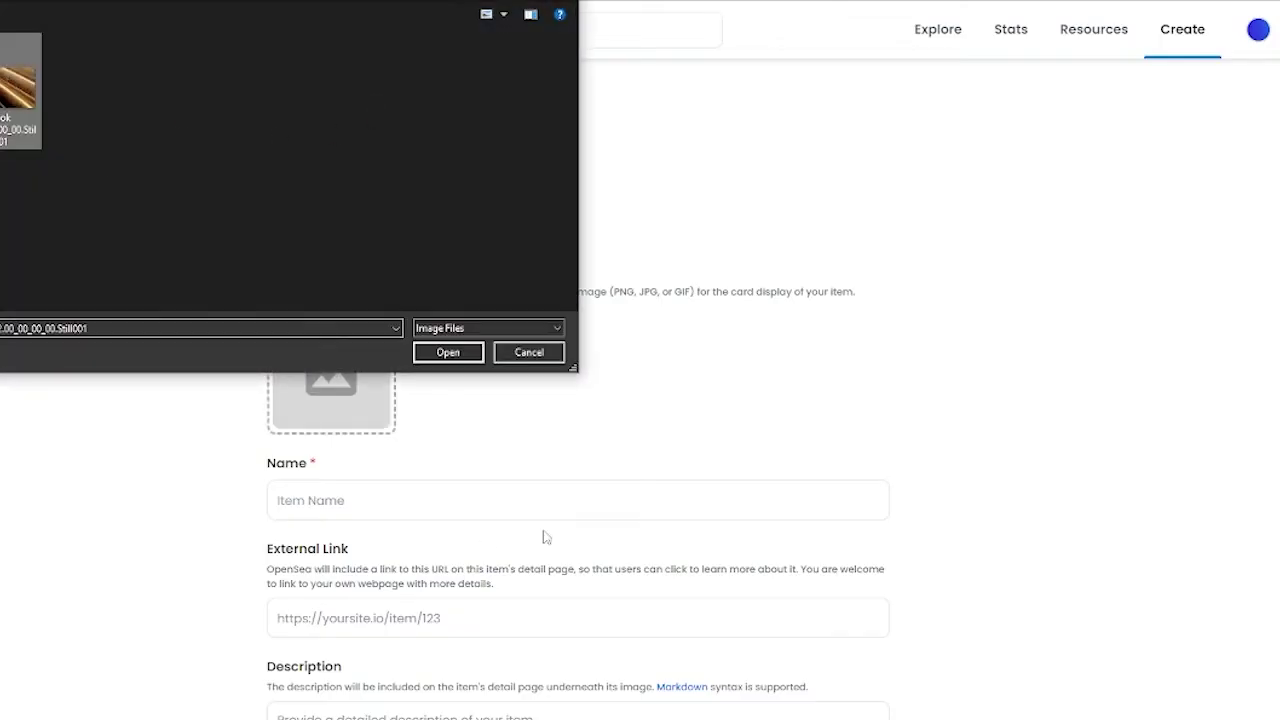
left_click(462, 351)
- Review the new item form's fields, from the uploaded media and description to the traits, supply, blockchain and metadata settings
scroll(377, 386, "down", 2)
scroll(547, 352, "up", 3)
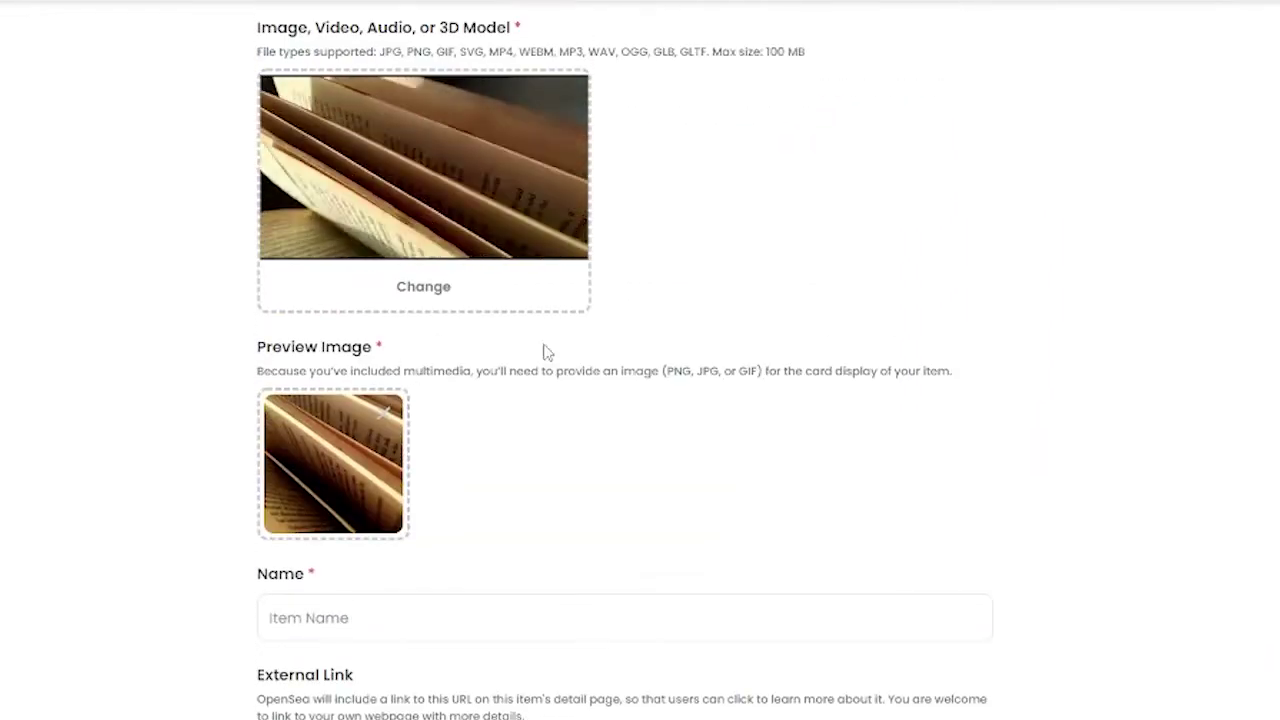
scroll(386, 346, "down", 3)
scroll(349, 363, "up", 4)
scroll(511, 509, "down", 3)
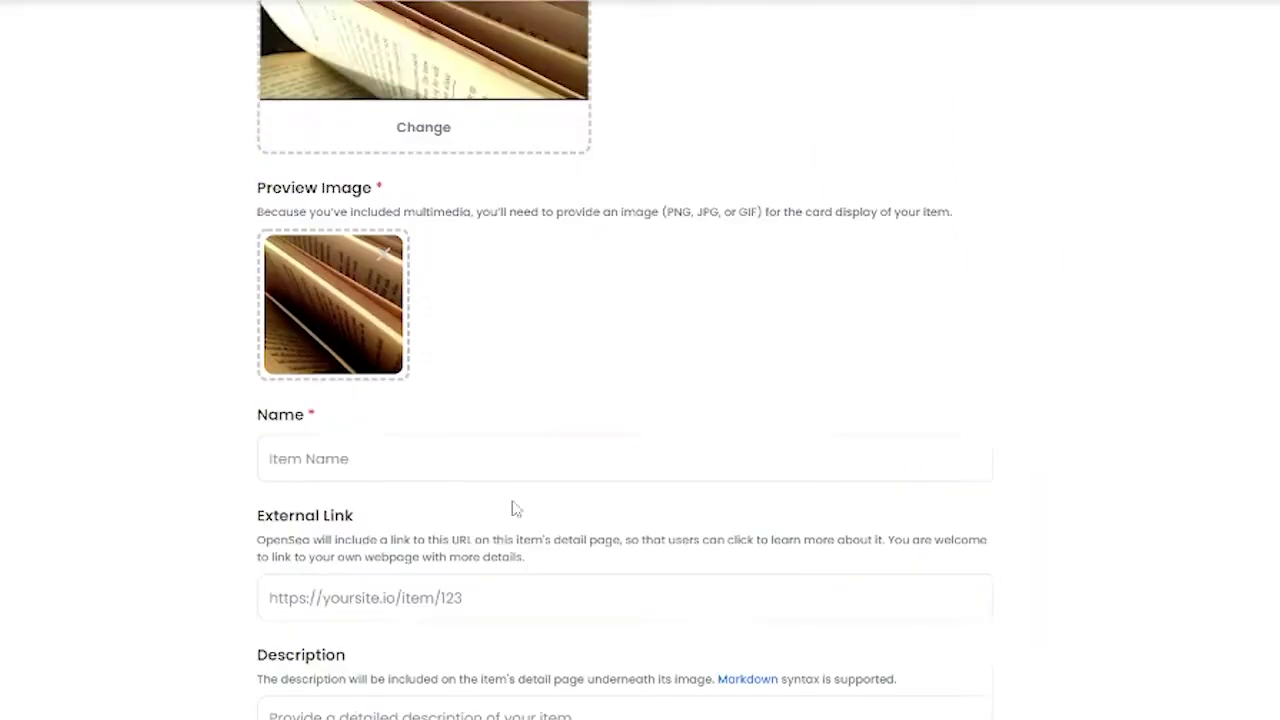
scroll(511, 509, "down", 3)
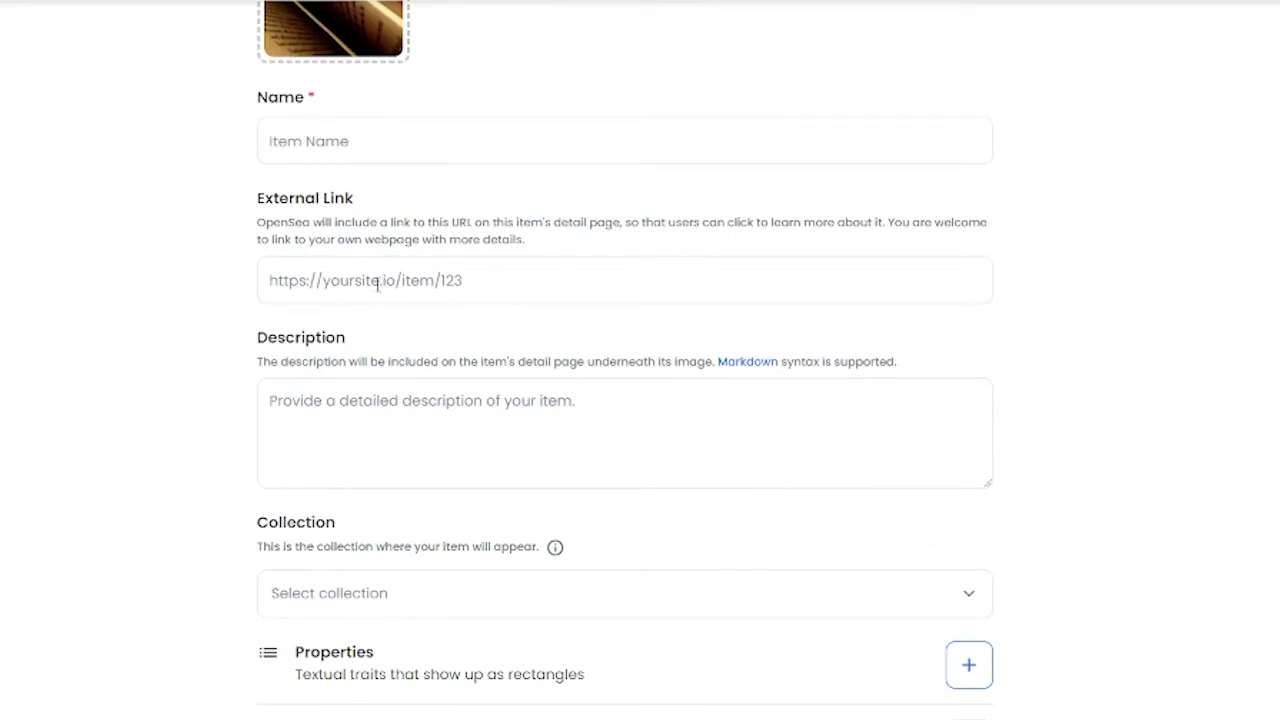
scroll(378, 285, "down", 2)
scroll(380, 288, "down", 5)
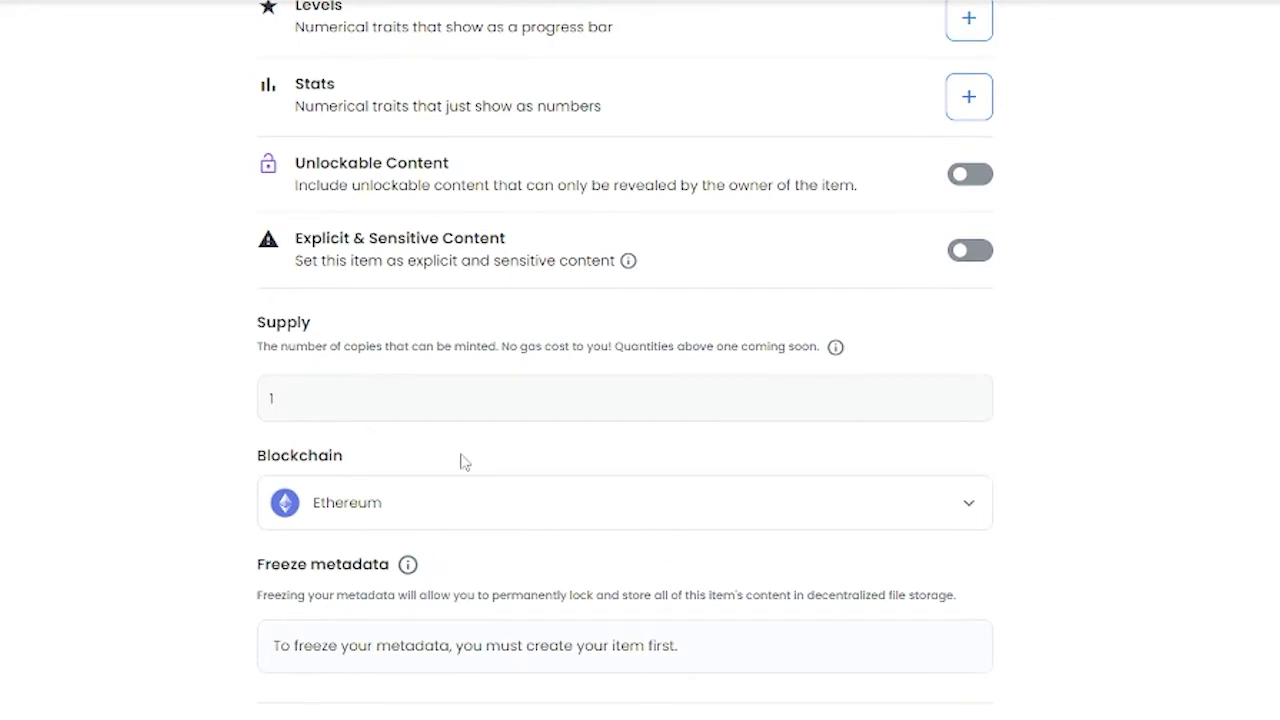
scroll(367, 215, "up", 12)
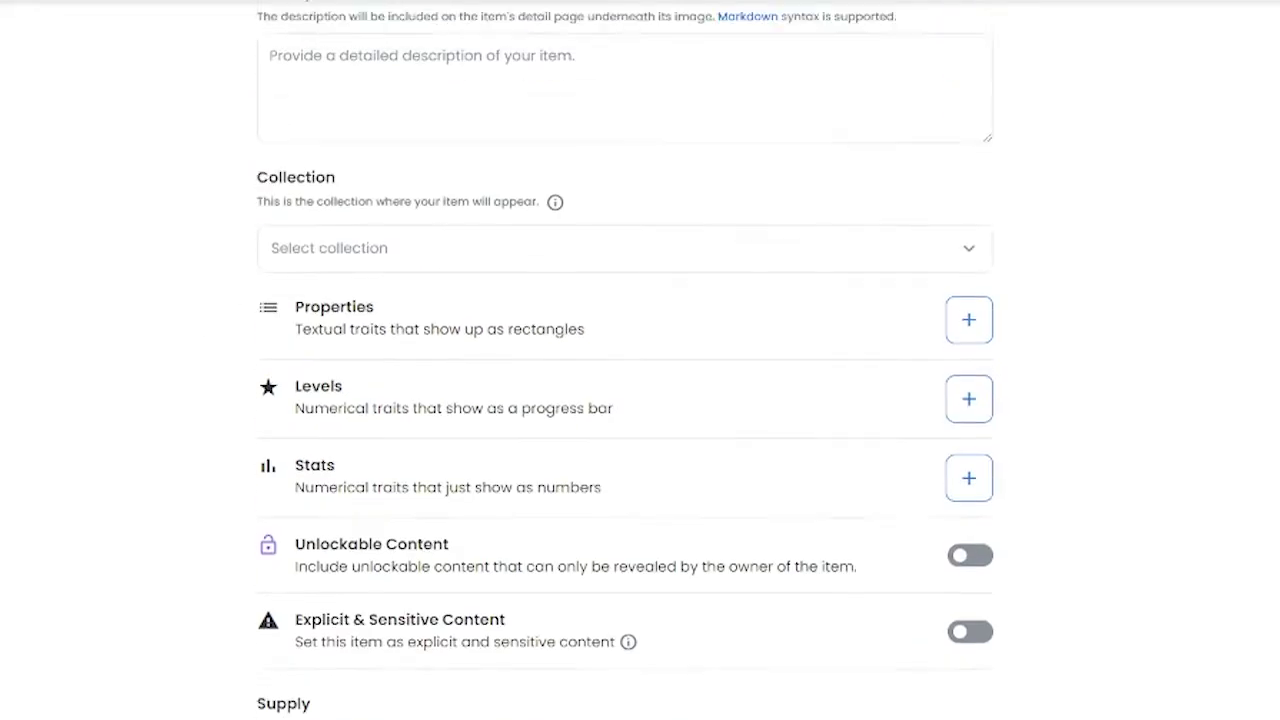
scroll(367, 215, "down", 5)
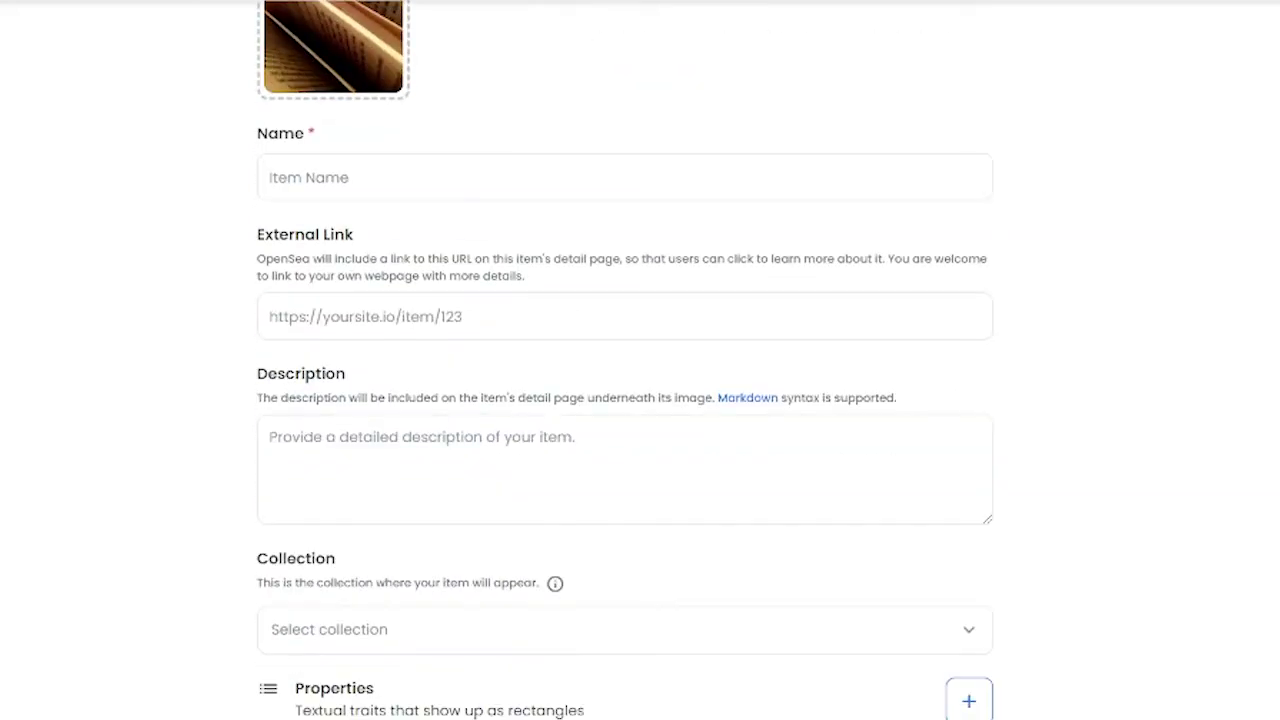
scroll(428, 424, "down", 3)
scroll(577, 457, "down", 4)
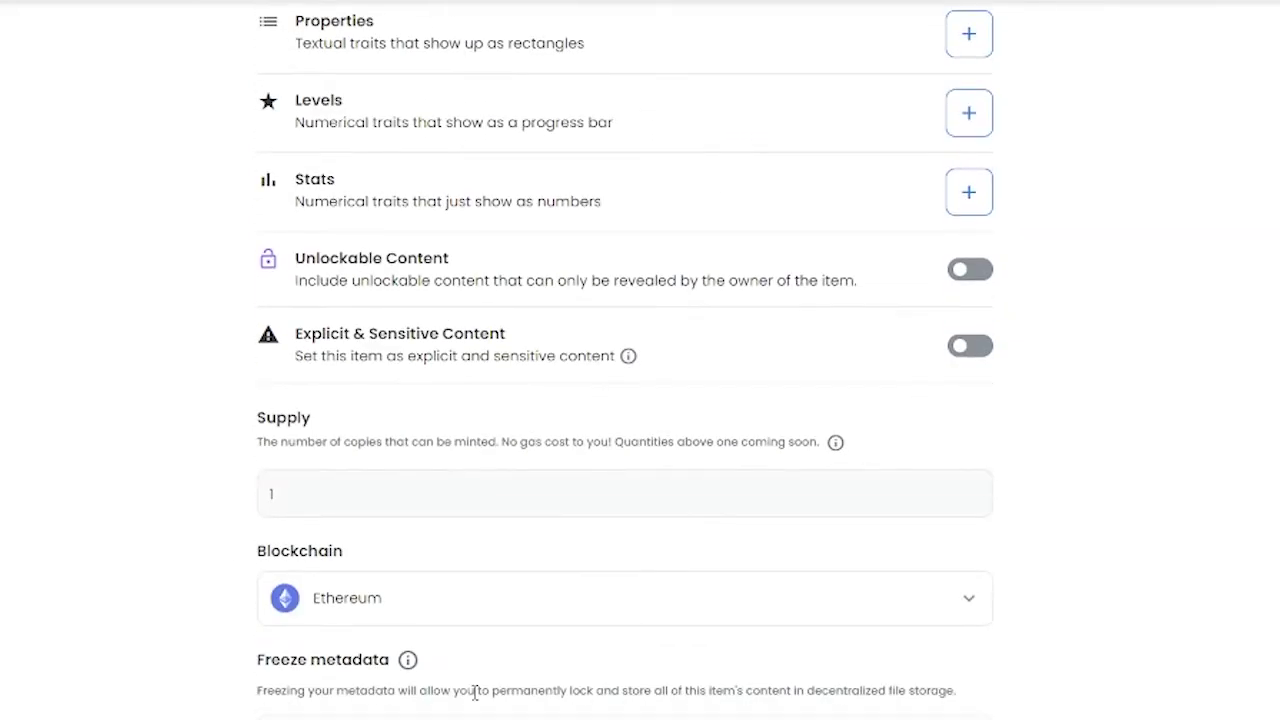
- Name the item Books, describe it as "Flipping the book", create it and dismiss the creation dialog
scroll(309, 297, "up", 9)
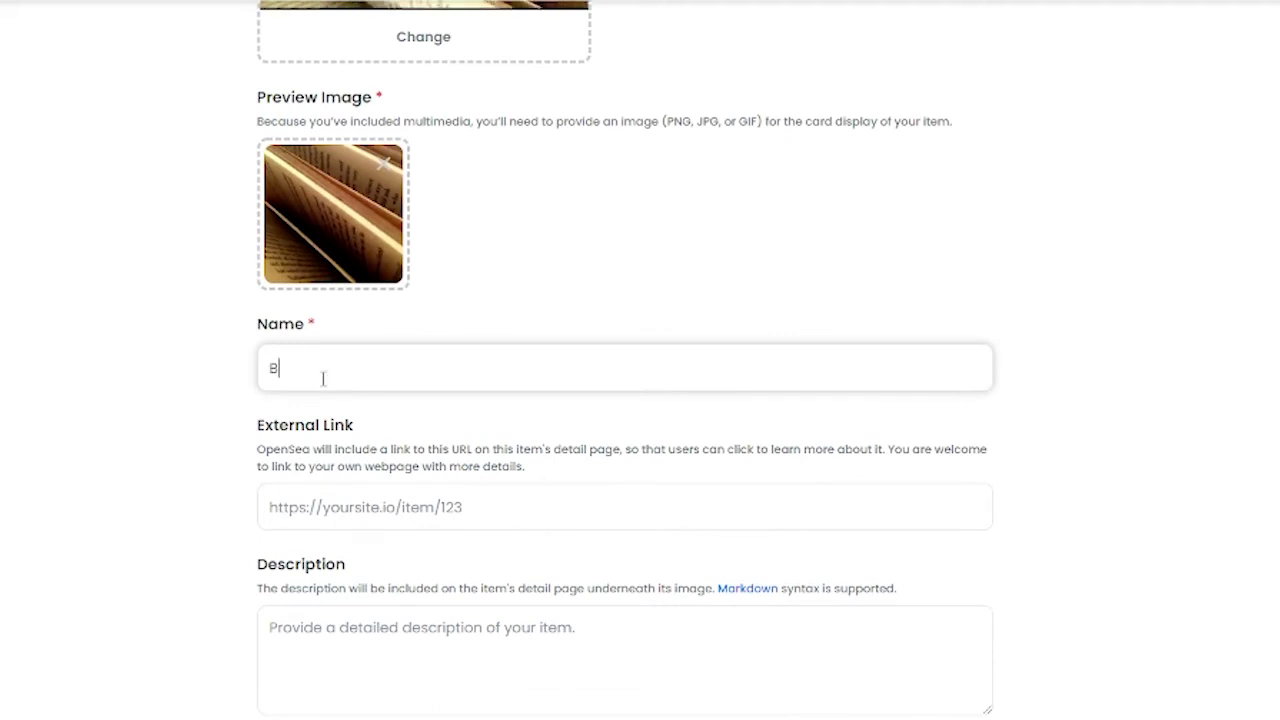
type("ooks")
scroll(345, 420, "down", 2)
left_click(361, 446)
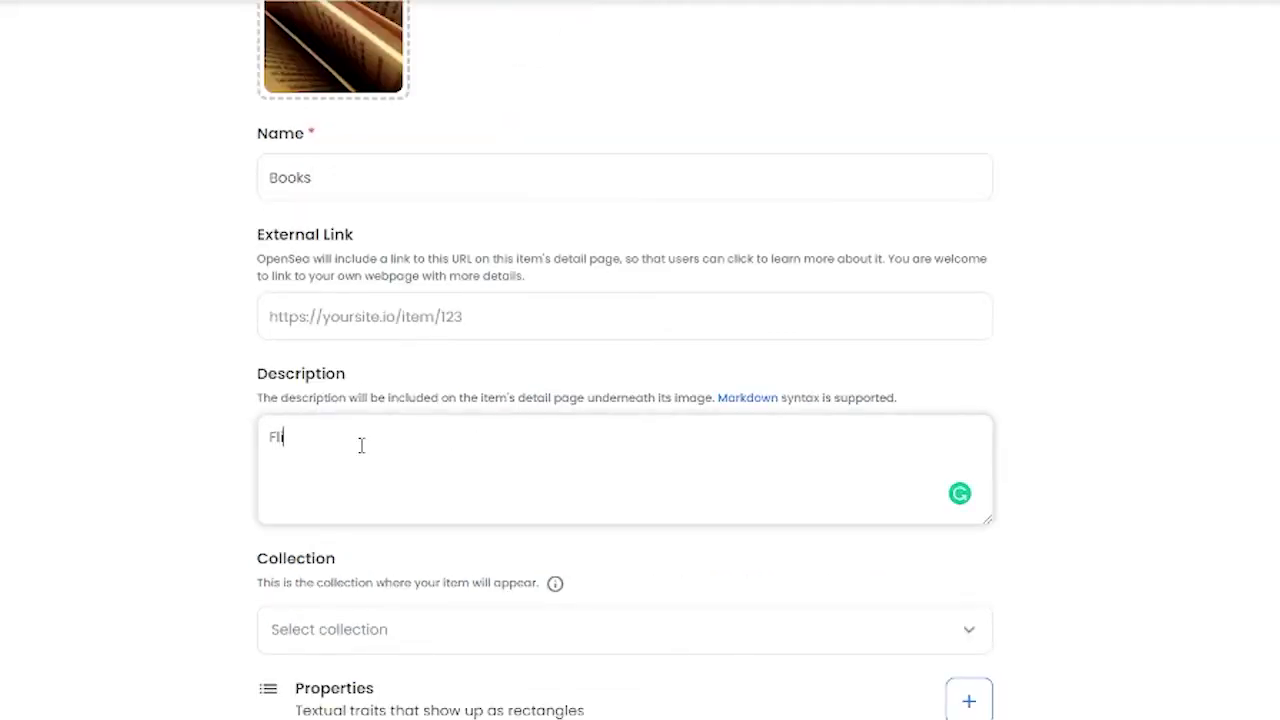
scroll(361, 446, "down", 8)
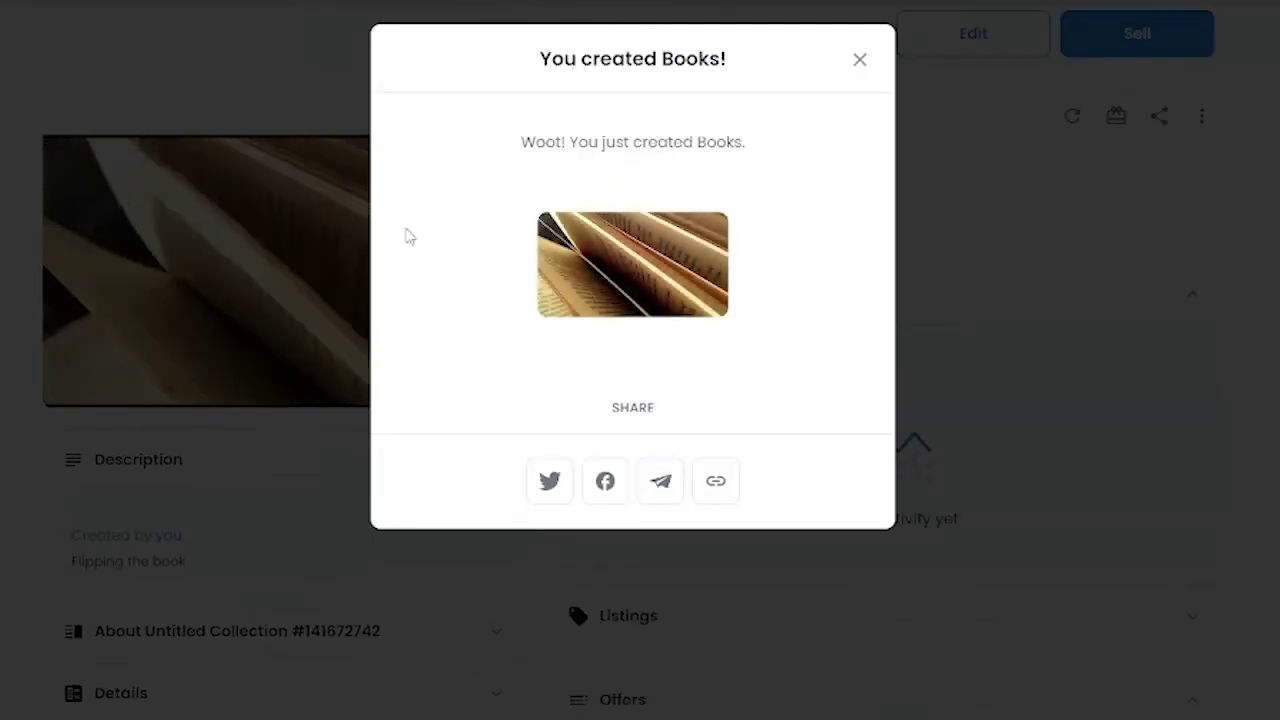
left_click(858, 62)
- Examine the Books item page, including its video, description, price history, listings, offers and item activity
scroll(317, 489, "down", 6)
scroll(486, 549, "up", 5)
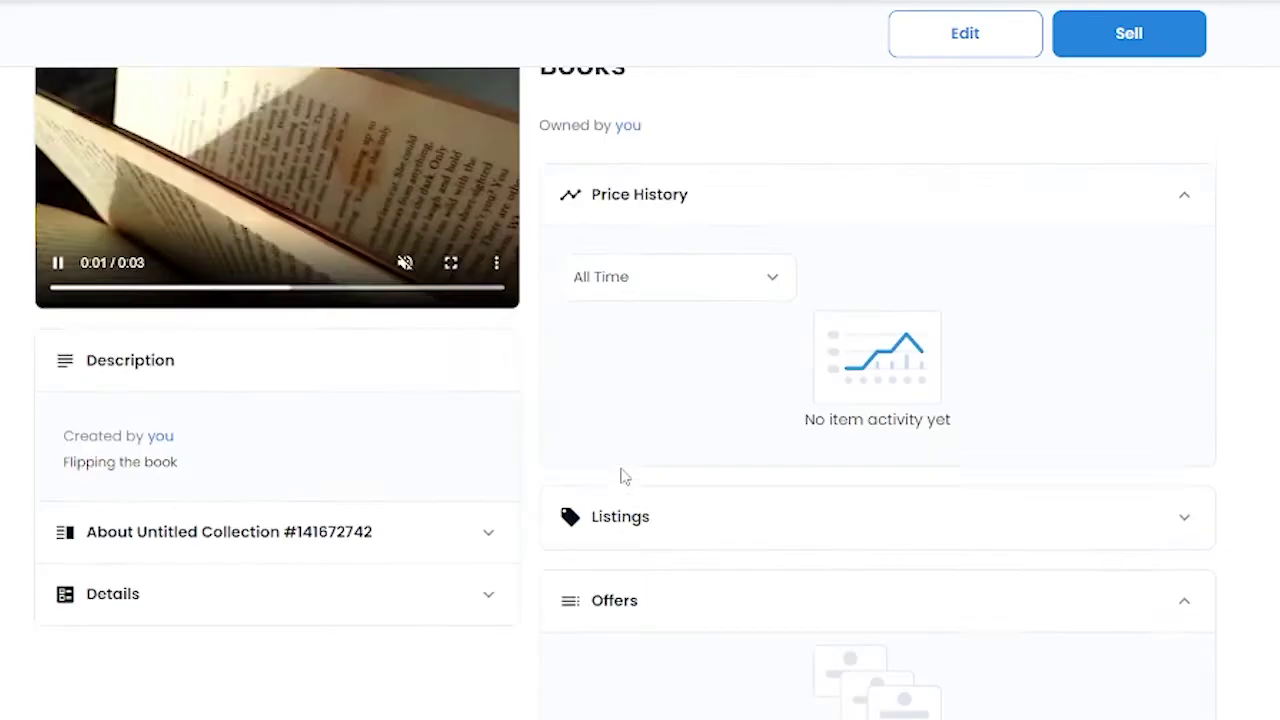
scroll(622, 476, "up", 1)
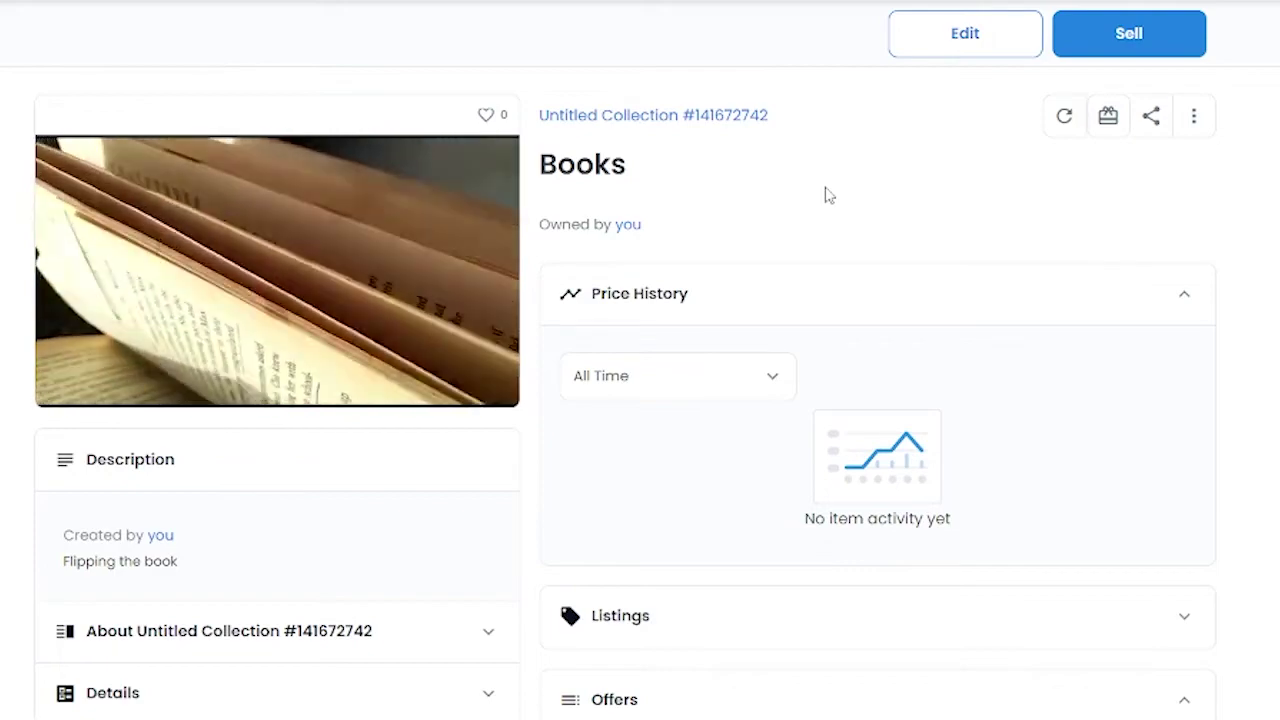
scroll(829, 195, "down", 2)
scroll(869, 255, "up", 2)
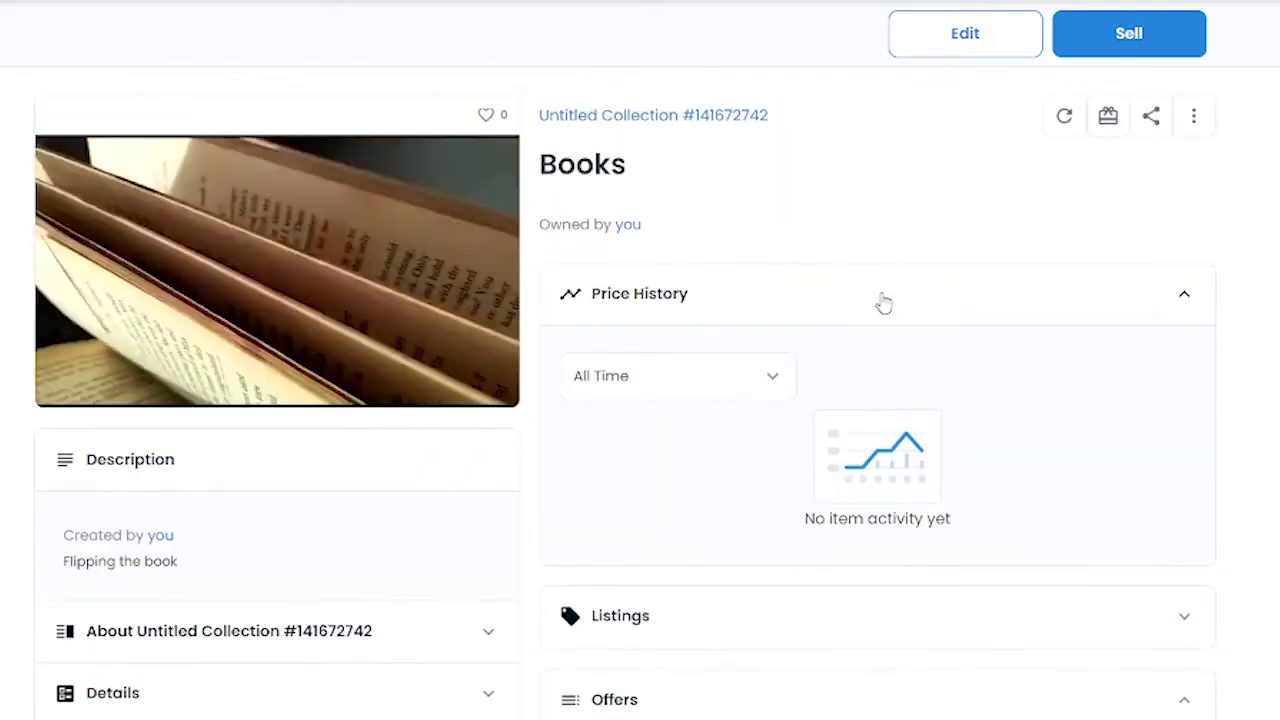
scroll(1054, 591, "down", 6)
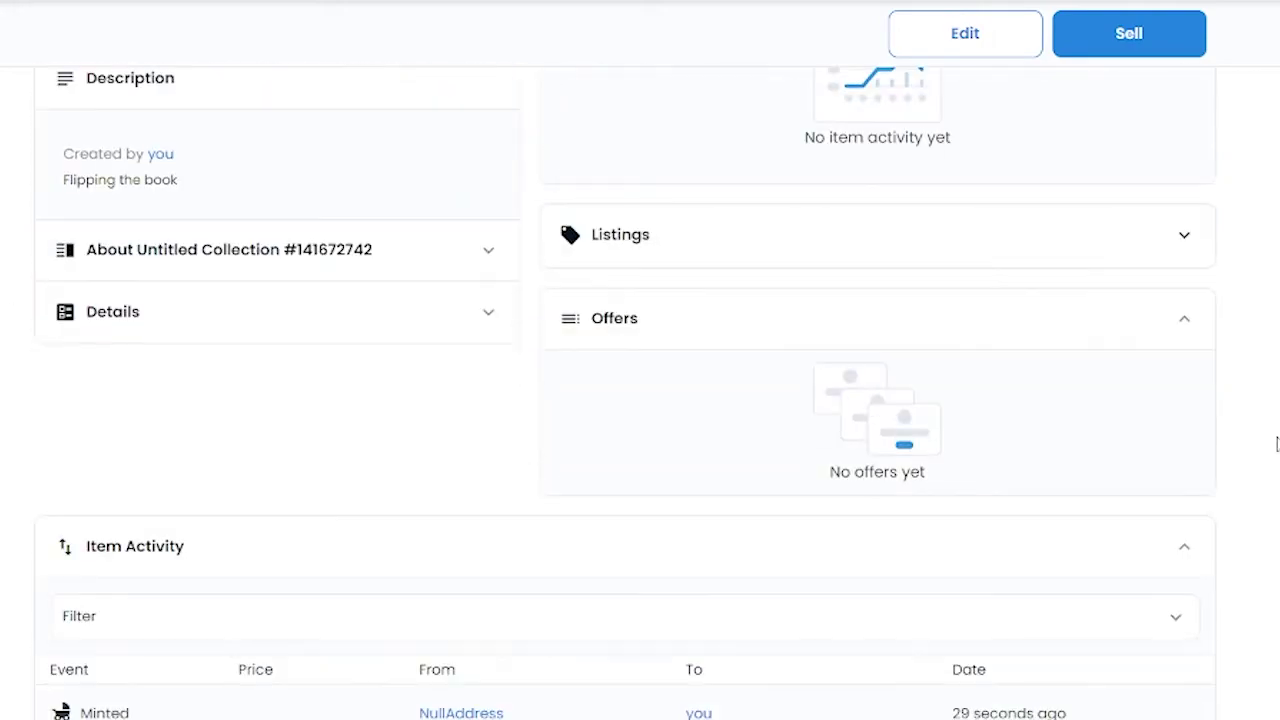
scroll(1046, 594, "up", 6)
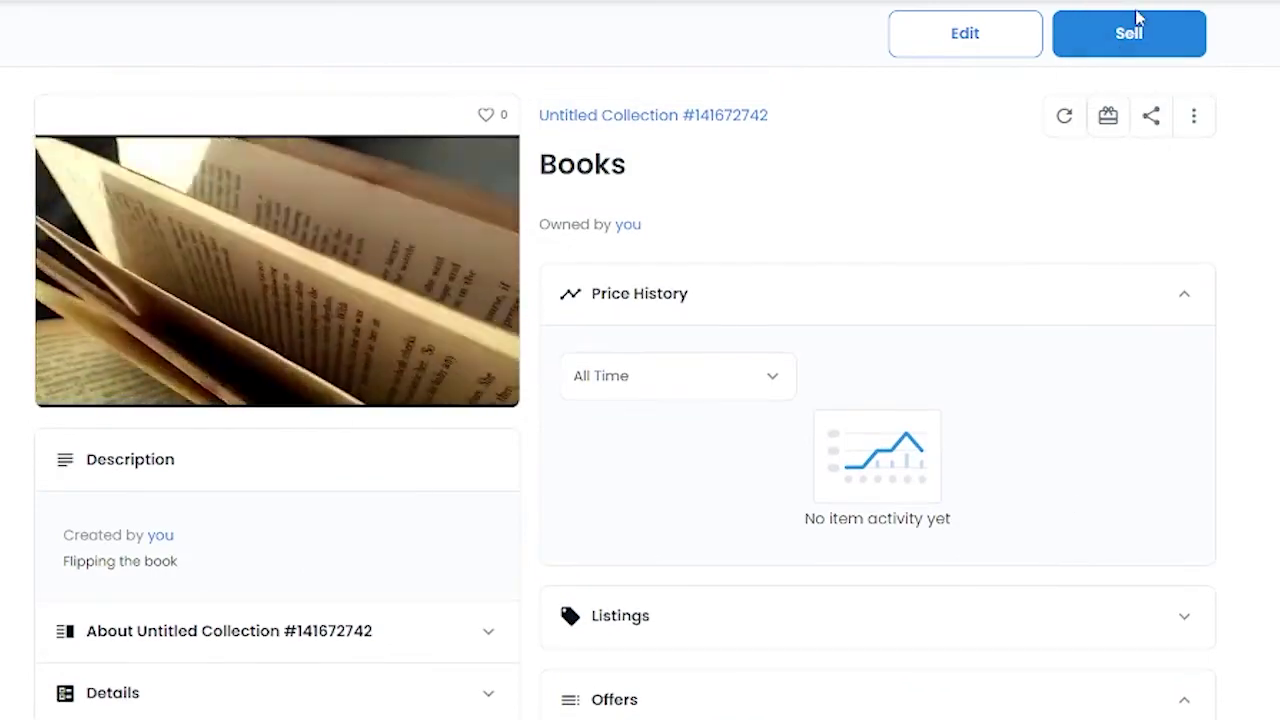